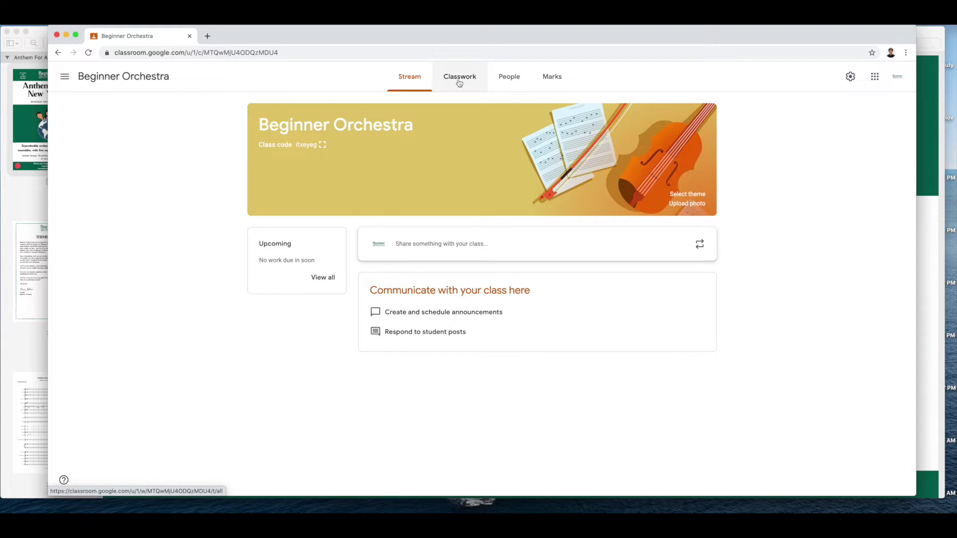
Start a new assignment in the Beginner Orchestra classwork and dismiss the tip about adding or creating materials
{"action": "left_click", "coordinate": [459, 84]}
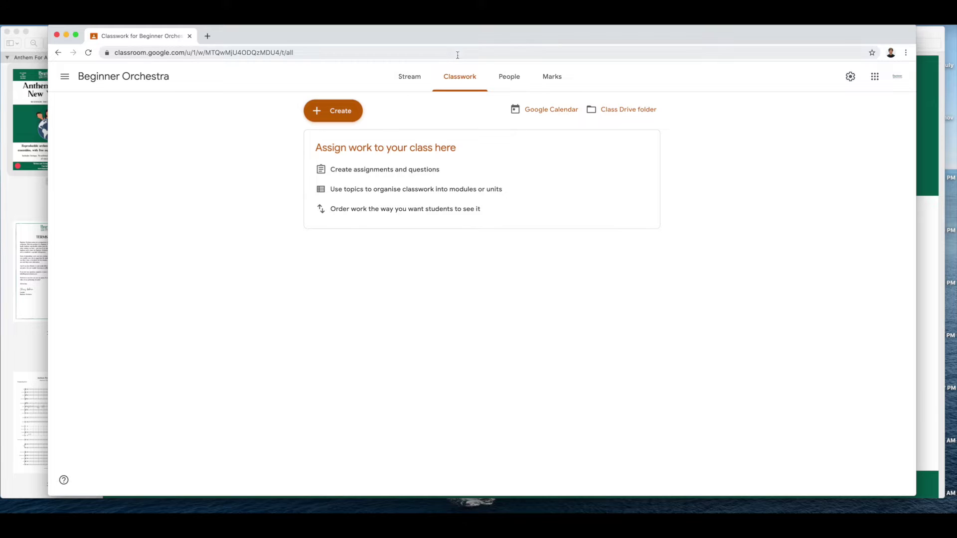
{"action": "left_click", "coordinate": [410, 77]}
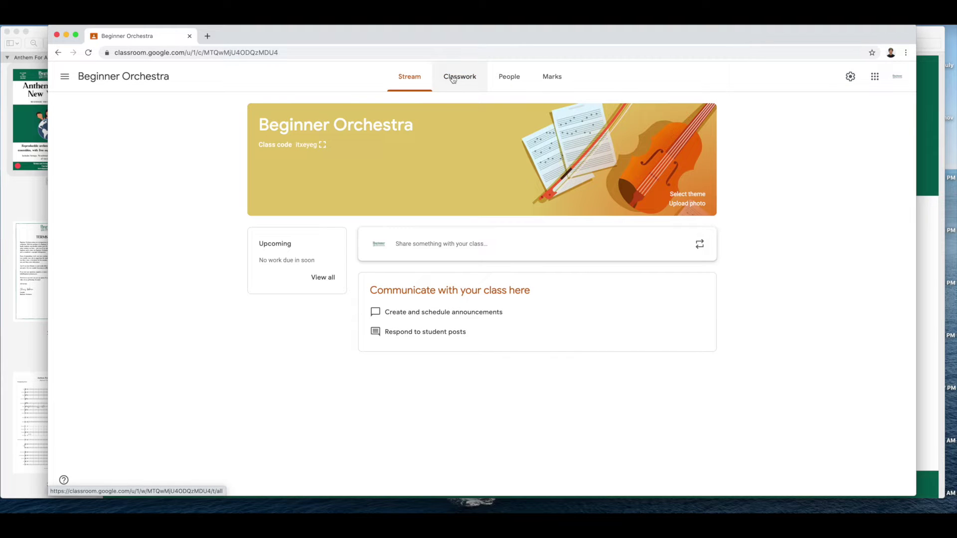
{"action": "left_click", "coordinate": [454, 79]}
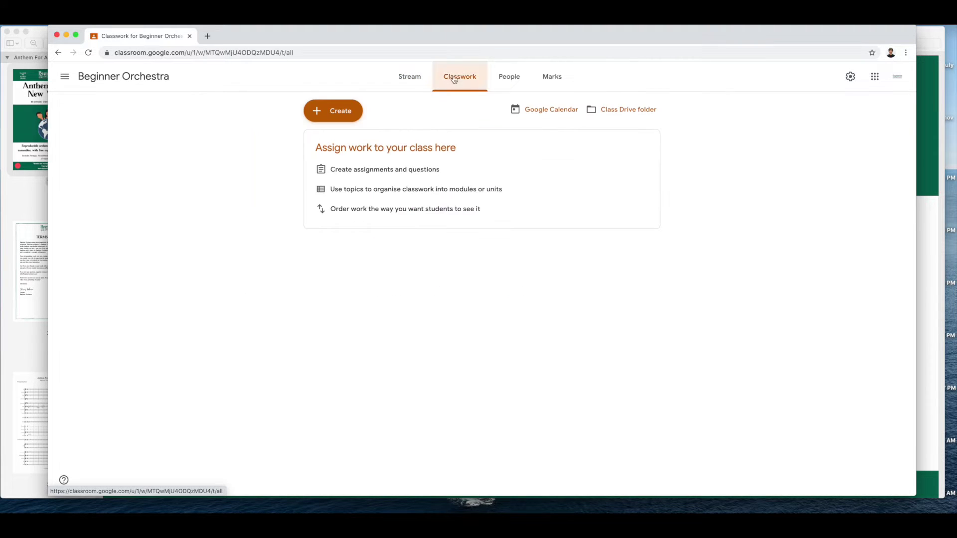
{"action": "left_click", "coordinate": [349, 115]}
{"action": "left_click", "coordinate": [377, 143]}
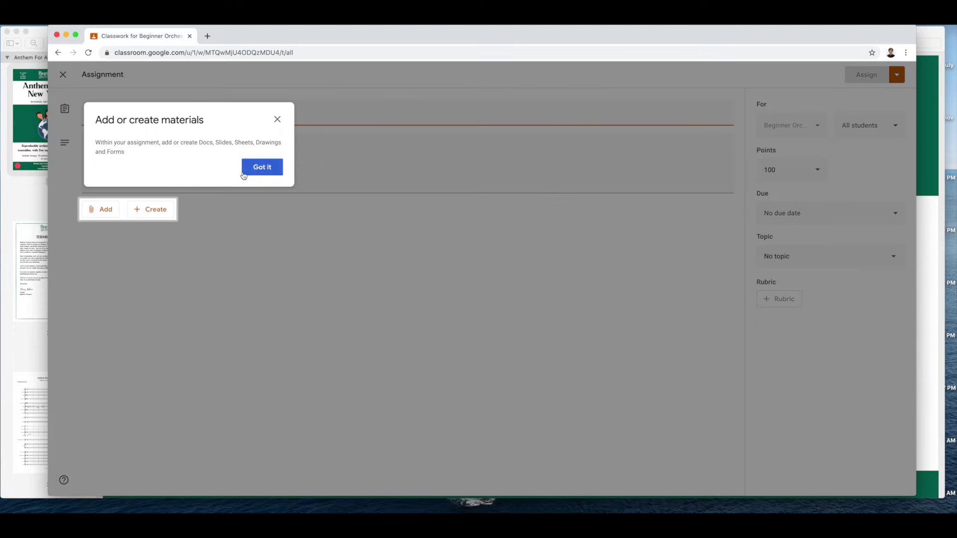
{"action": "left_click", "coordinate": [261, 168]}
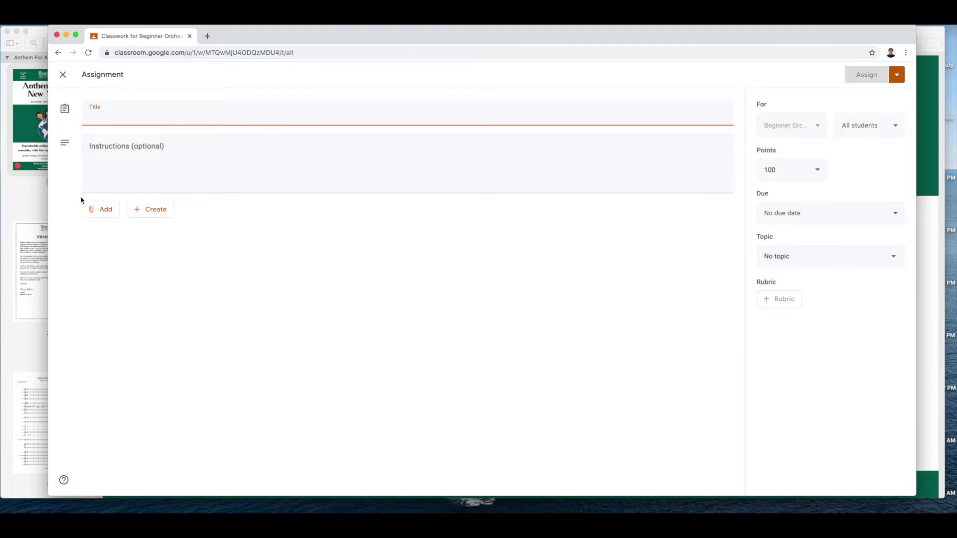
Switch to Preview and examine the Anthem For A New World full score PDF, including the instrument list on page 3
{"action": "left_click", "coordinate": [44, 193]}
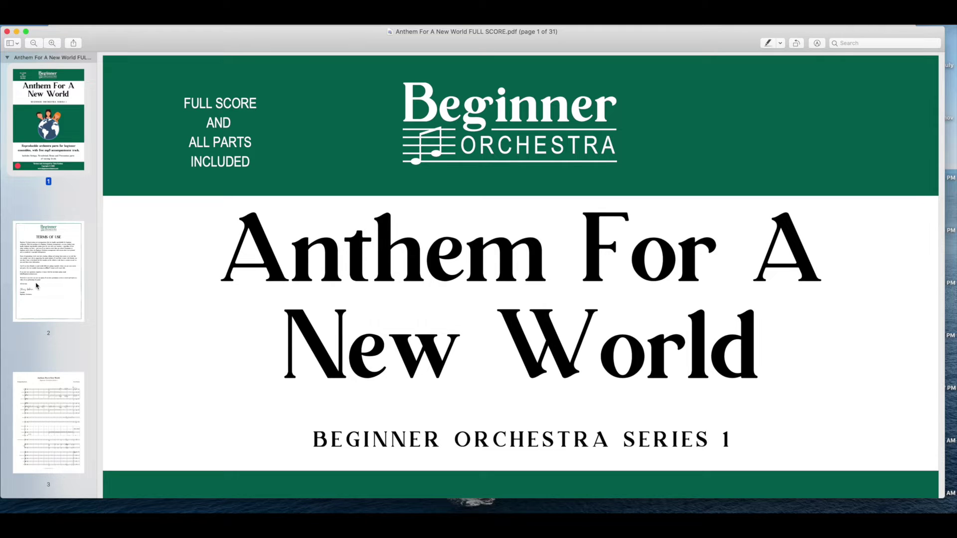
{"action": "scroll", "coordinate": [45, 286], "scroll_direction": "down", "scroll_amount": 15}
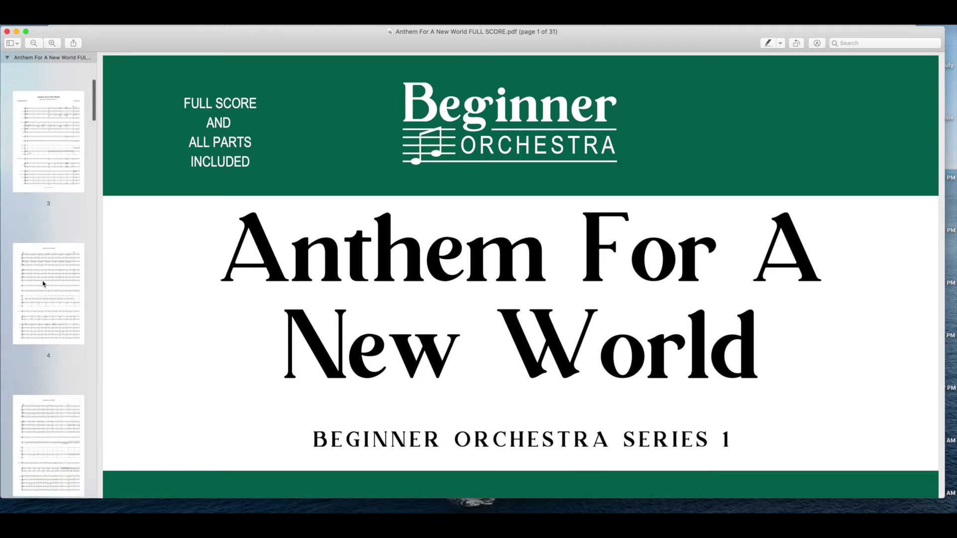
{"action": "scroll", "coordinate": [44, 283], "scroll_direction": "down", "scroll_amount": 12}
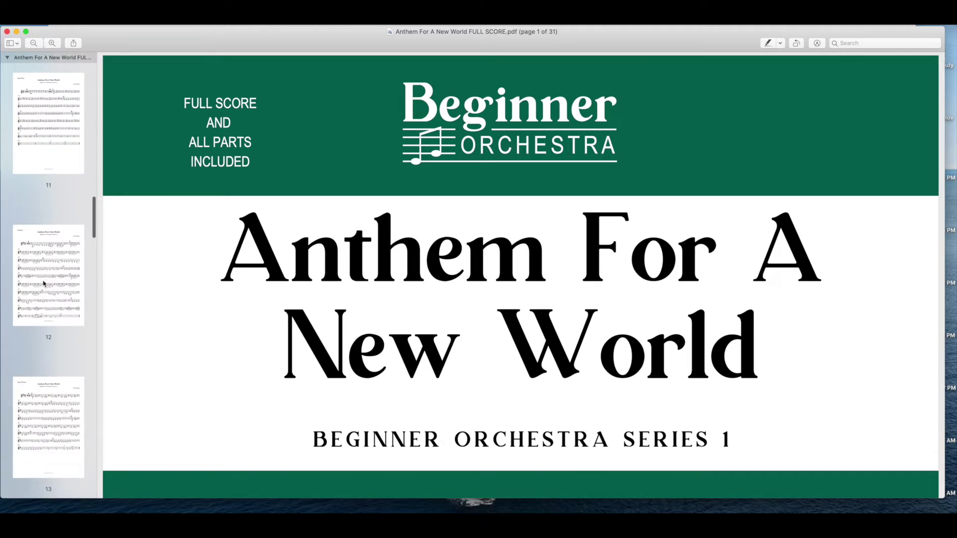
{"action": "scroll", "coordinate": [44, 283], "scroll_direction": "up", "scroll_amount": 8}
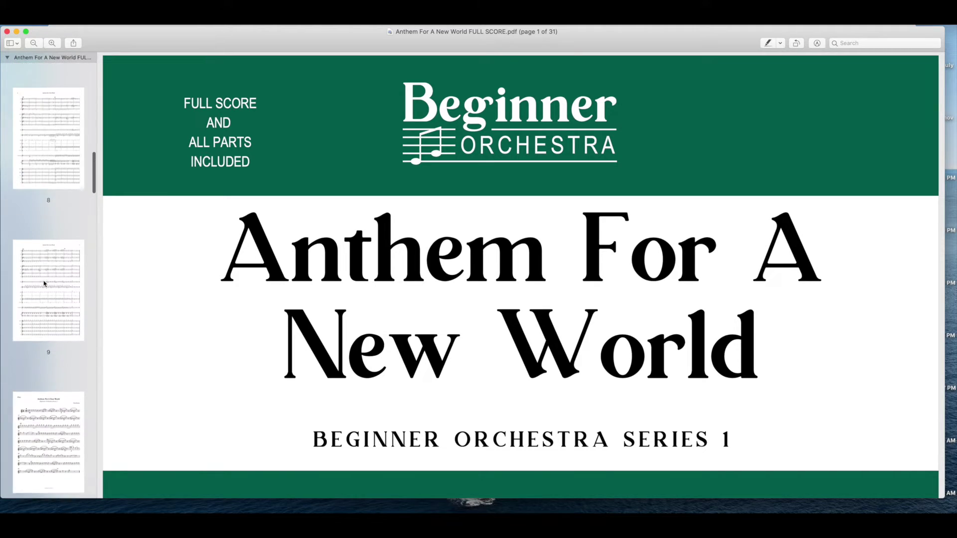
{"action": "scroll", "coordinate": [47, 282], "scroll_direction": "up", "scroll_amount": 12}
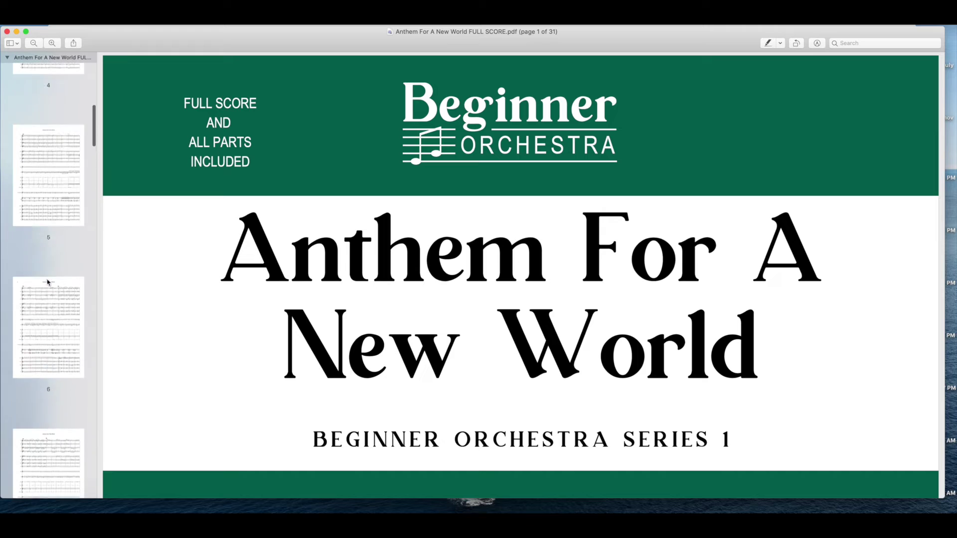
{"action": "left_click", "coordinate": [47, 281]}
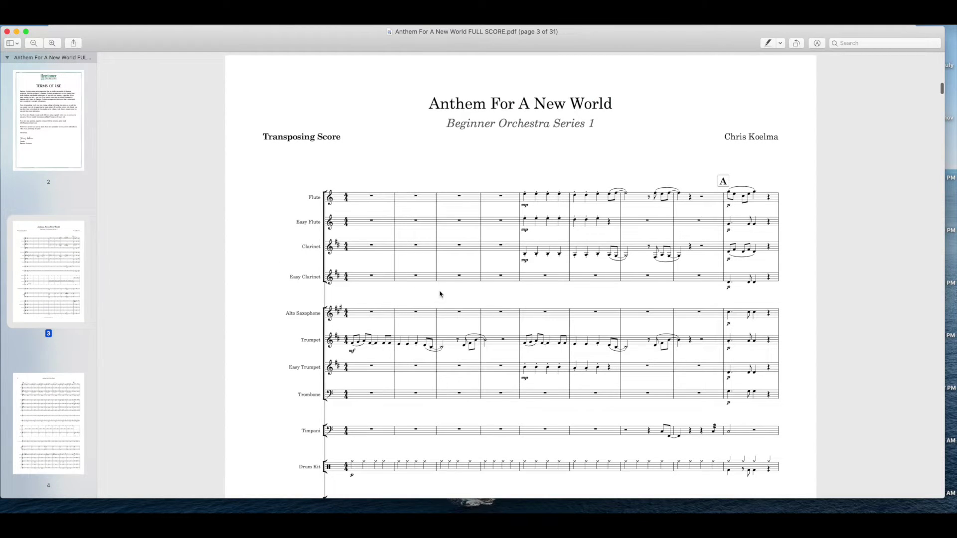
{"action": "scroll", "coordinate": [440, 294], "scroll_direction": "down", "scroll_amount": 6}
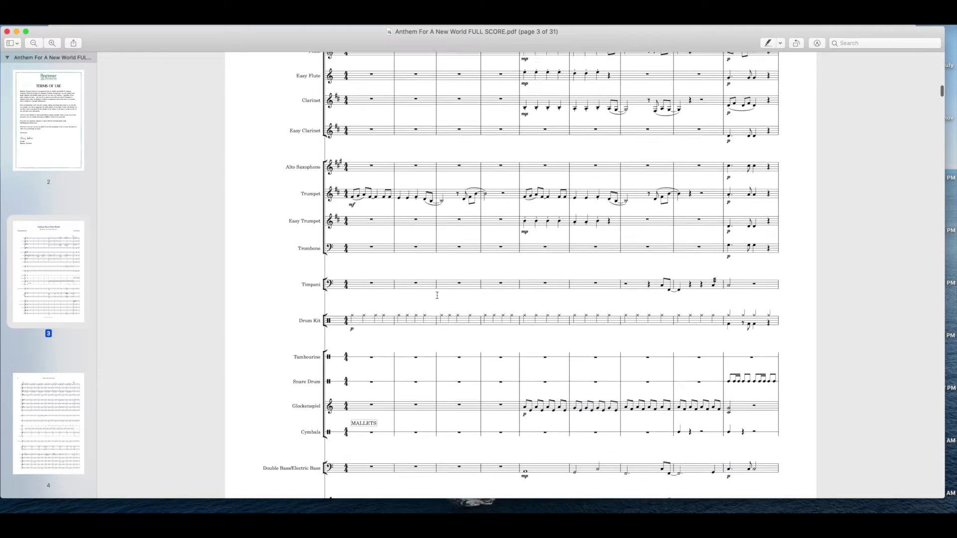
{"action": "scroll", "coordinate": [437, 295], "scroll_direction": "down", "scroll_amount": 3}
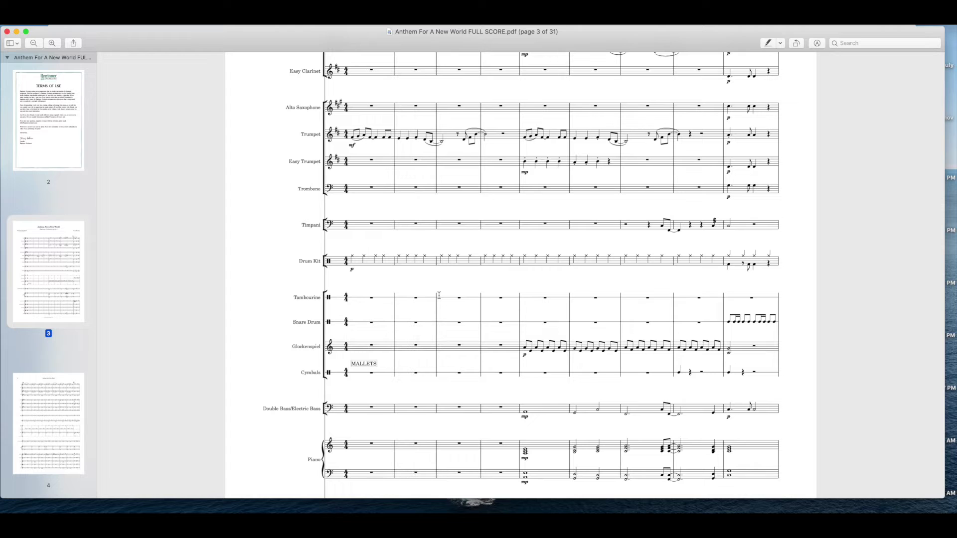
{"action": "scroll", "coordinate": [439, 295], "scroll_direction": "down", "scroll_amount": 7}
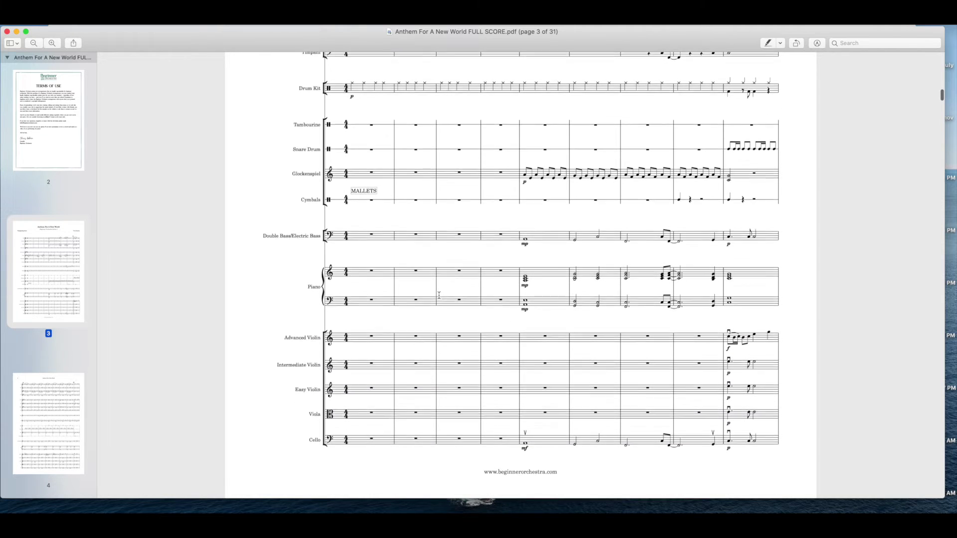
{"action": "scroll", "coordinate": [439, 295], "scroll_direction": "down", "scroll_amount": 2}
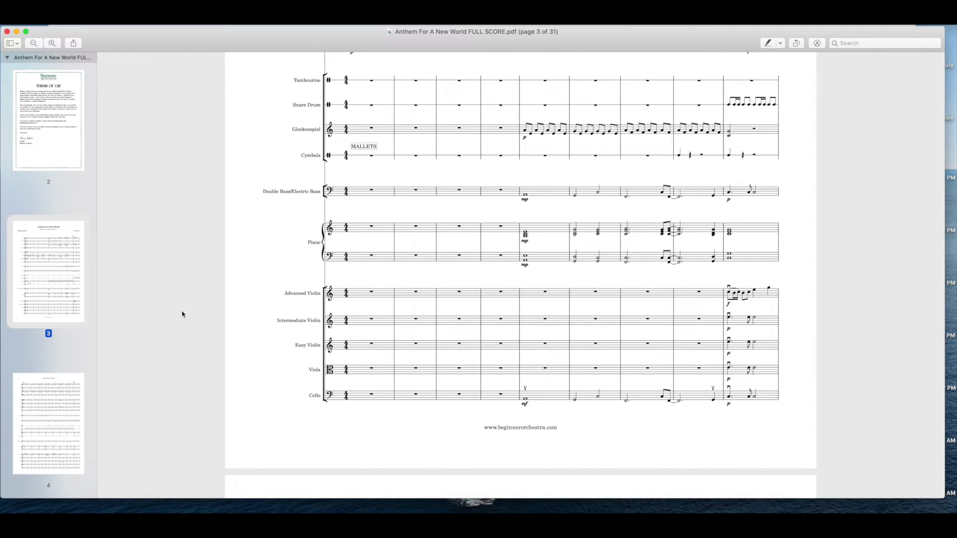
Find the Easy Flute part among the page thumbnails and display it on page 11
{"action": "scroll", "coordinate": [44, 320], "scroll_direction": "down", "scroll_amount": 20}
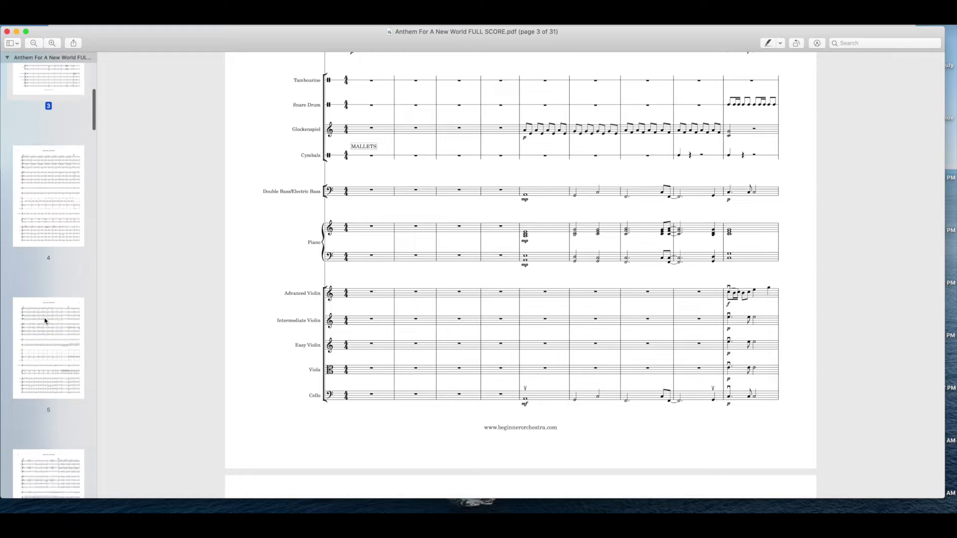
{"action": "scroll", "coordinate": [45, 321], "scroll_direction": "down", "scroll_amount": 3}
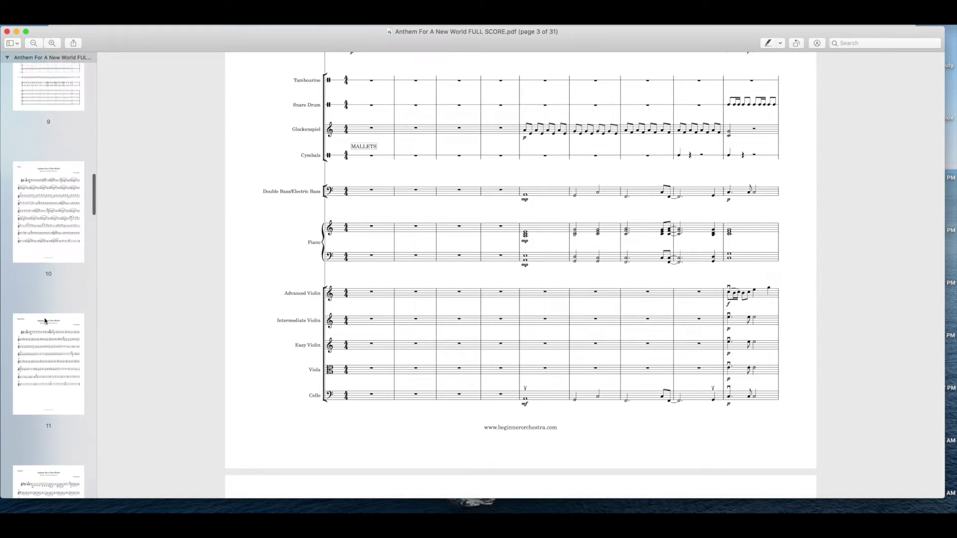
{"action": "left_click", "coordinate": [8, 45]}
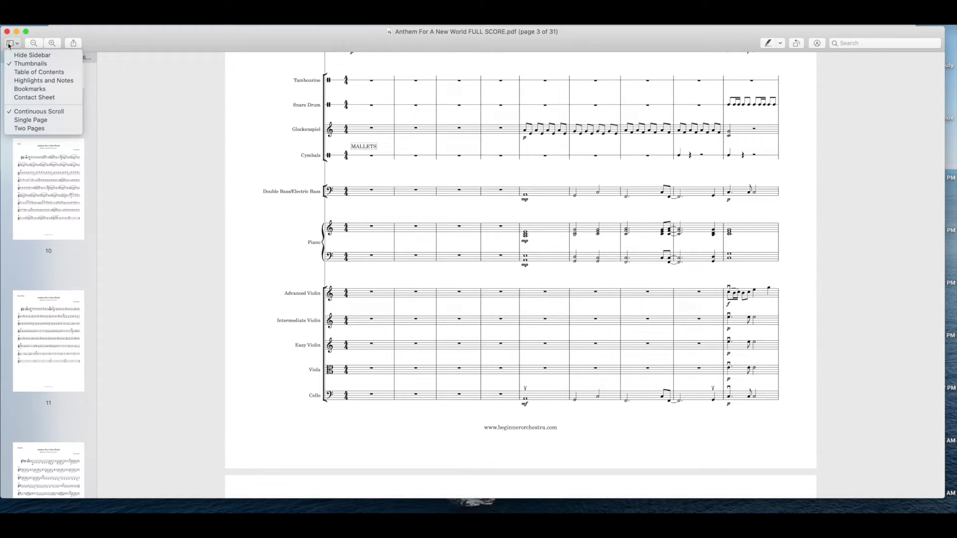
{"action": "left_click", "coordinate": [25, 66]}
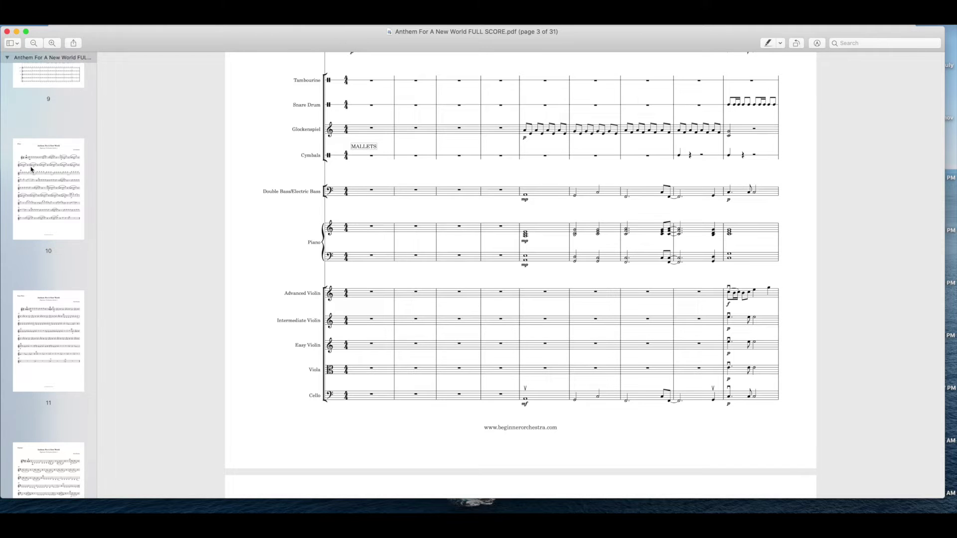
{"action": "scroll", "coordinate": [71, 240], "scroll_direction": "down", "scroll_amount": 4}
{"action": "left_click", "coordinate": [61, 240]}
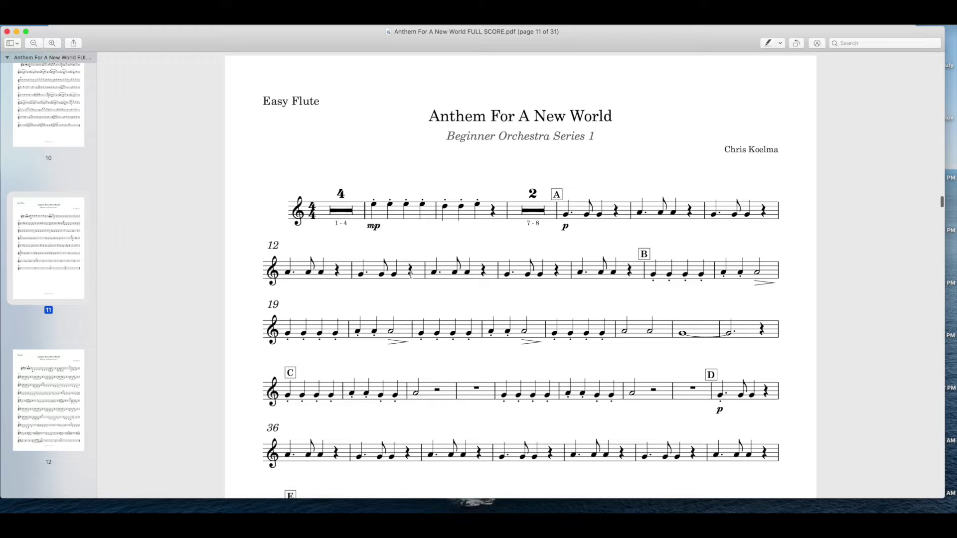
Set up a print job of the score limited to single page 11
{"action": "left_click", "coordinate": [69, 20]}
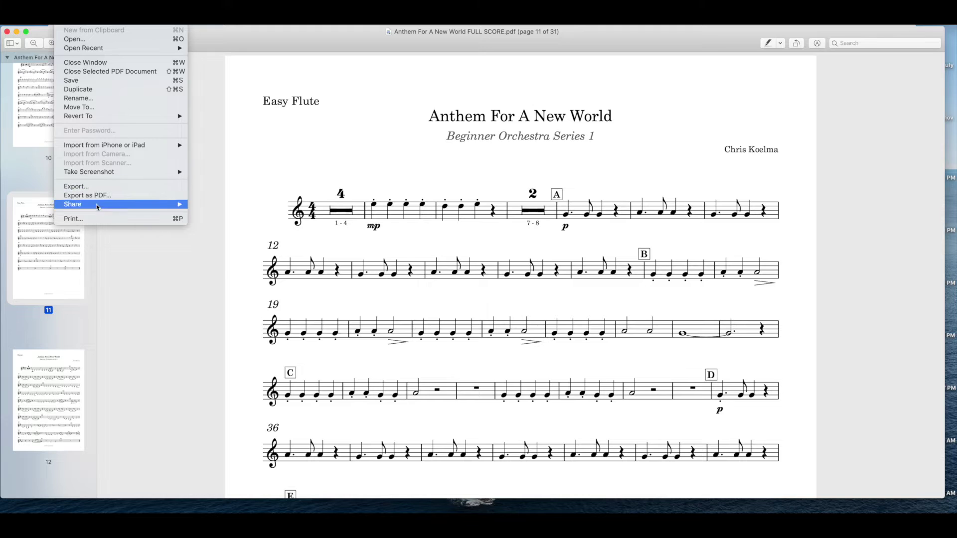
{"action": "left_click", "coordinate": [100, 219]}
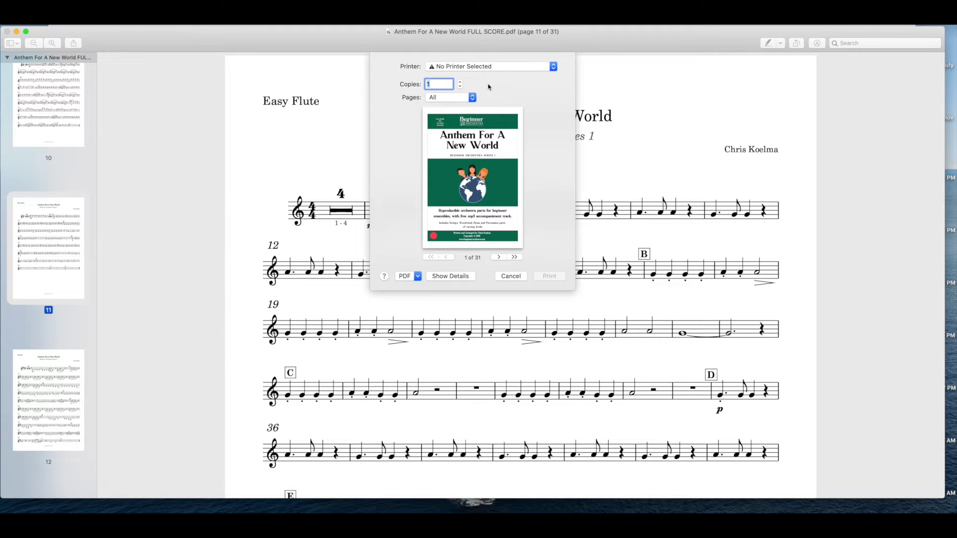
{"action": "left_click", "coordinate": [462, 100]}
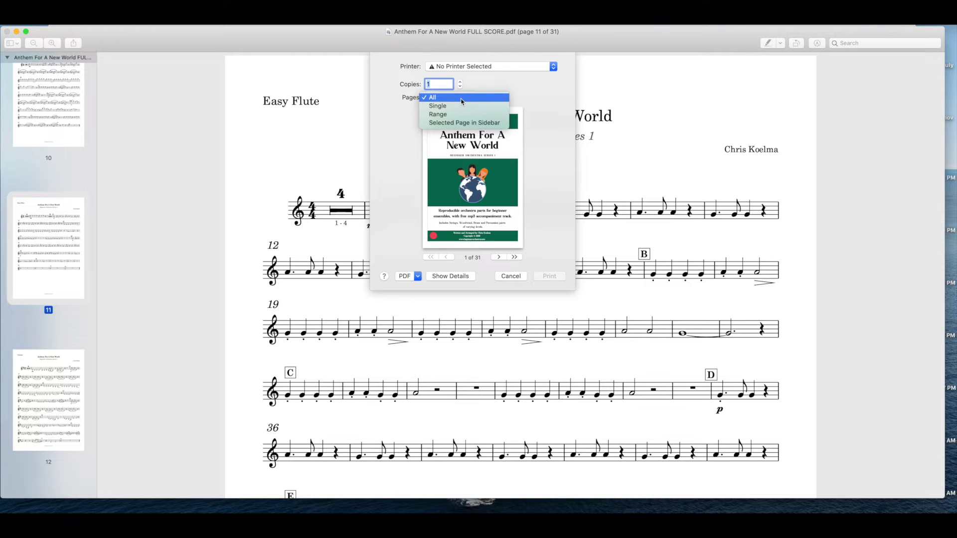
{"action": "left_click", "coordinate": [458, 106]}
{"action": "type", "text": "11"}
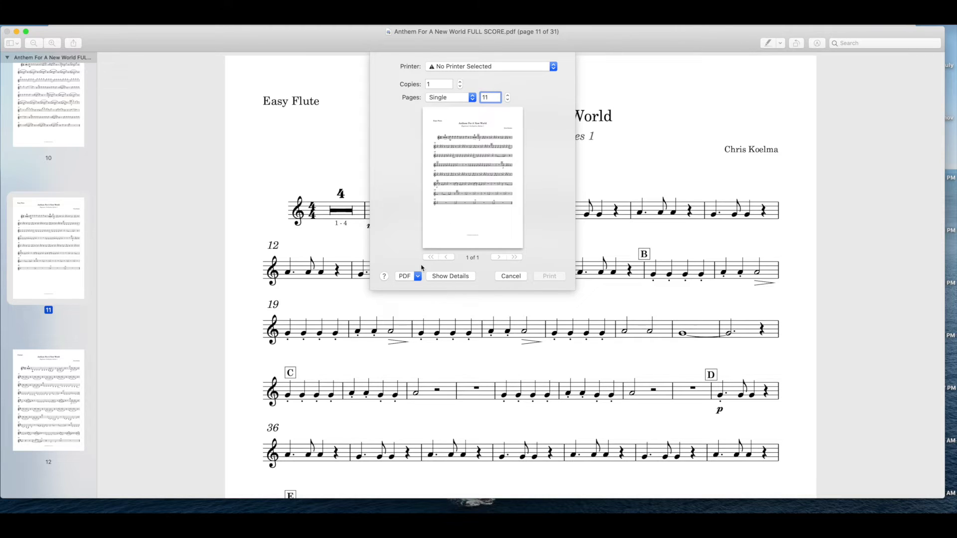
Save the single page as a PDF named Anthem For A New World Flute in the Anthem For A New World folder
{"action": "left_click", "coordinate": [418, 275]}
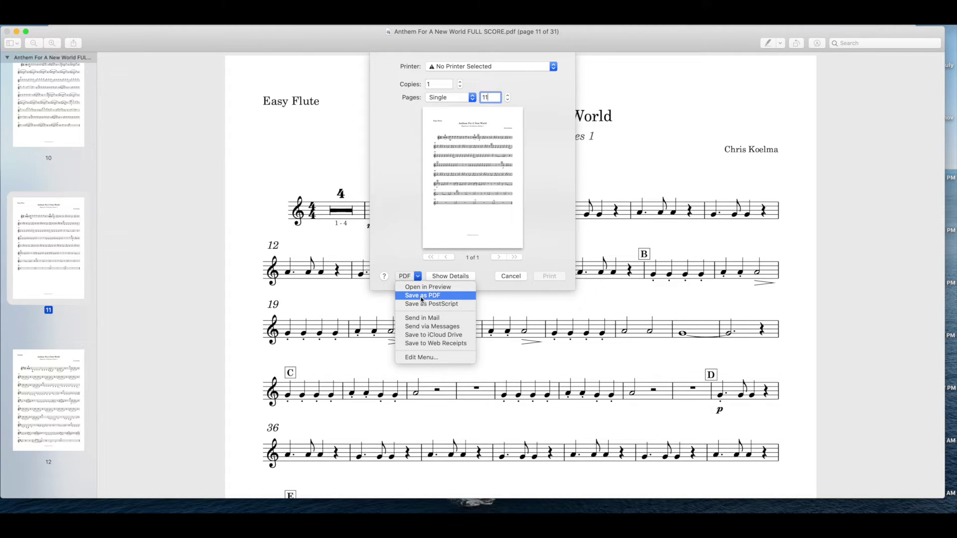
{"action": "left_click", "coordinate": [421, 297]}
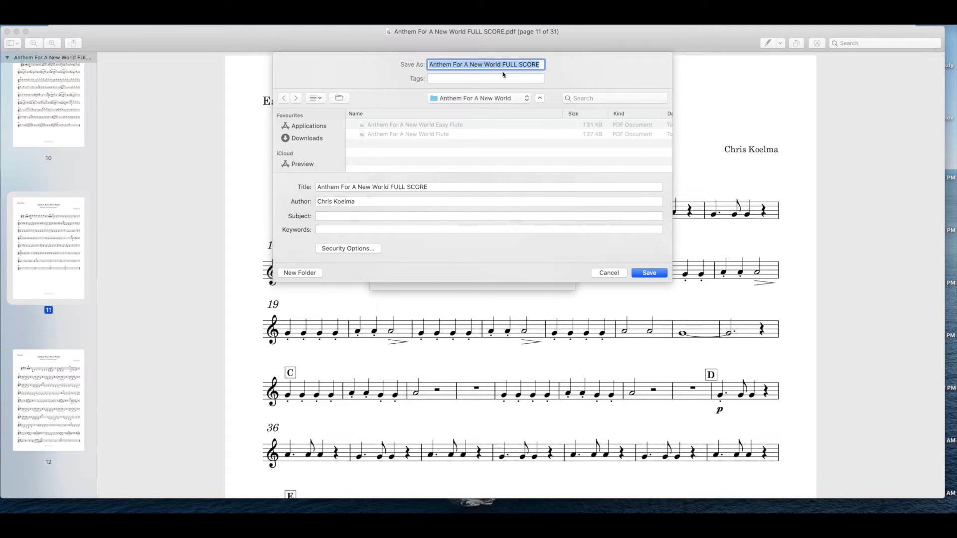
{"action": "left_click", "coordinate": [539, 63]}
{"action": "left_click_drag", "start_coordinate": [534, 64], "coordinate": [506, 65]}
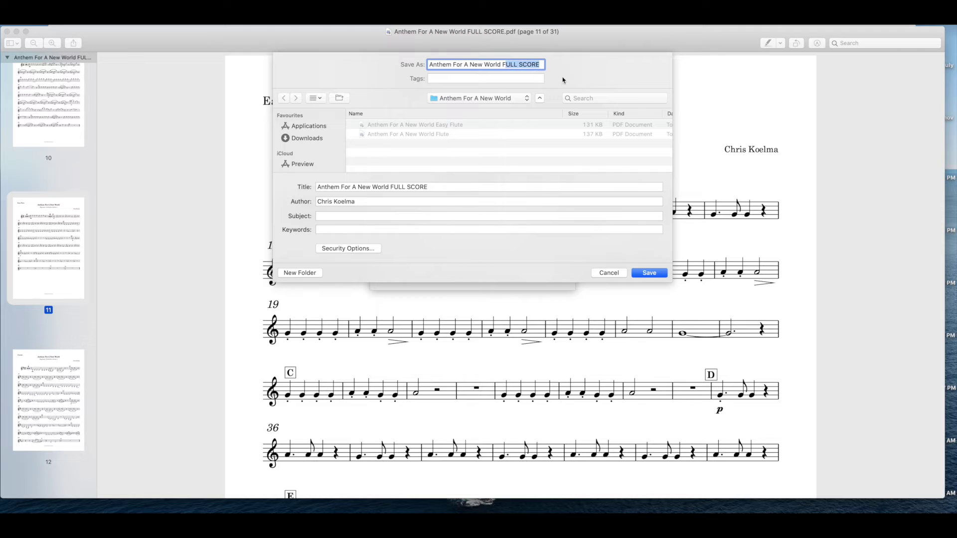
{"action": "type", "text": "lute"}
{"action": "left_click", "coordinate": [657, 273]}
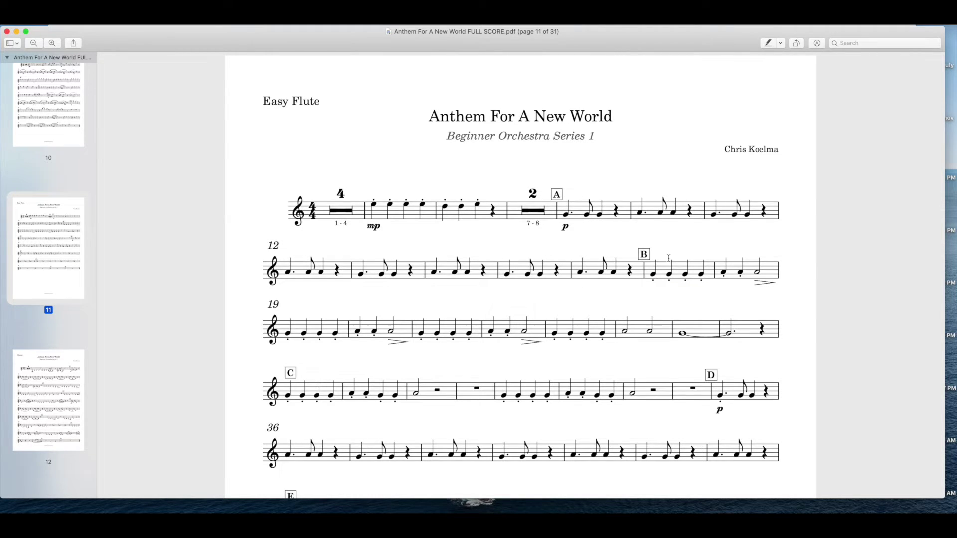
Switch to Chrome and title the Google Classroom assignment "Anthem For A New World - Flute"
{"action": "key", "text": "super+Tab"}
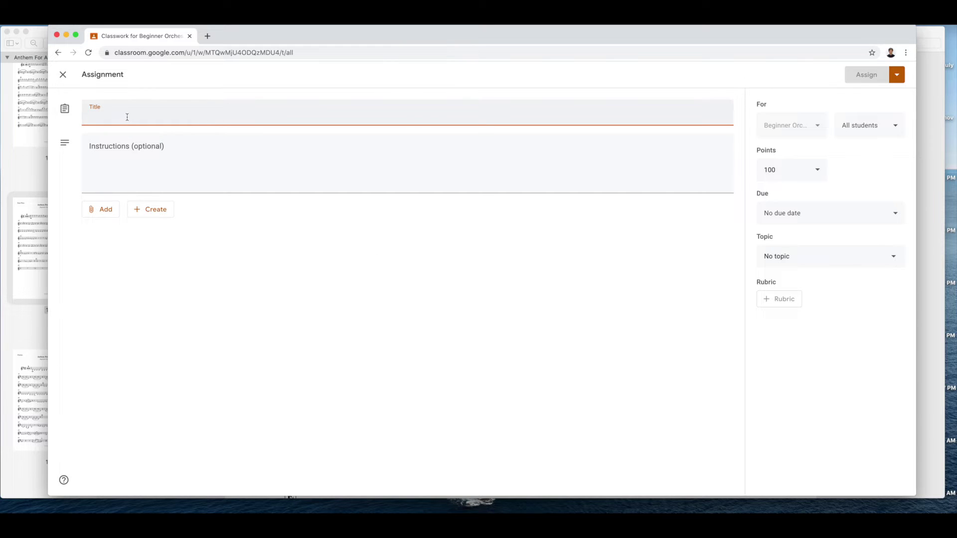
{"action": "type", "text": "Anthem "}
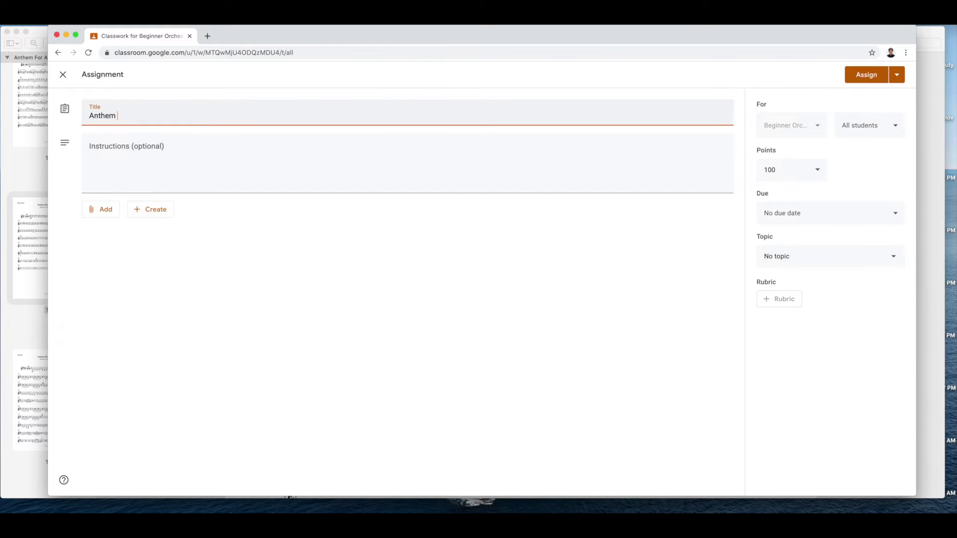
{"action": "type", "text": "For A New World - Flute"}
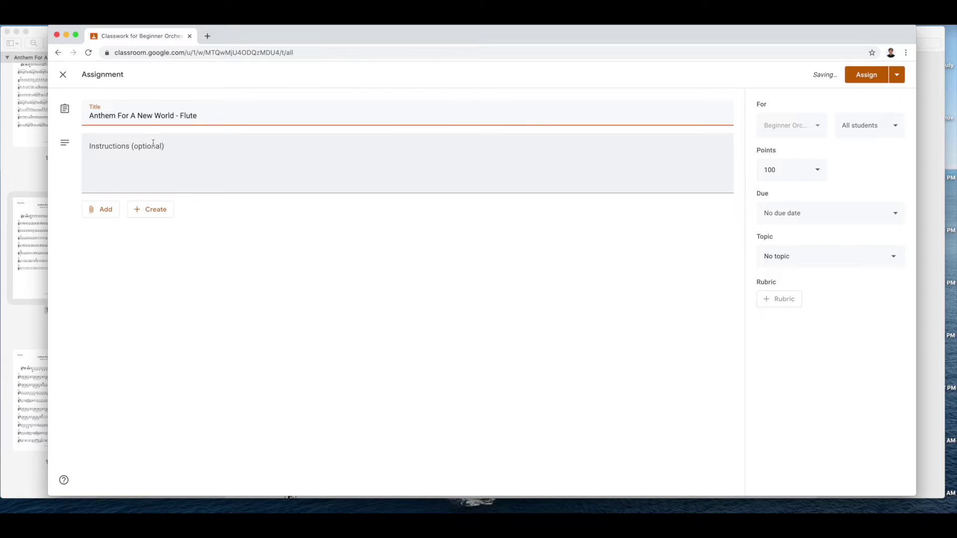
Enter the instructions "Please record yourself performing your part along with the guide track provide. Upload the video to this assignment."
{"action": "left_click", "coordinate": [177, 150]}
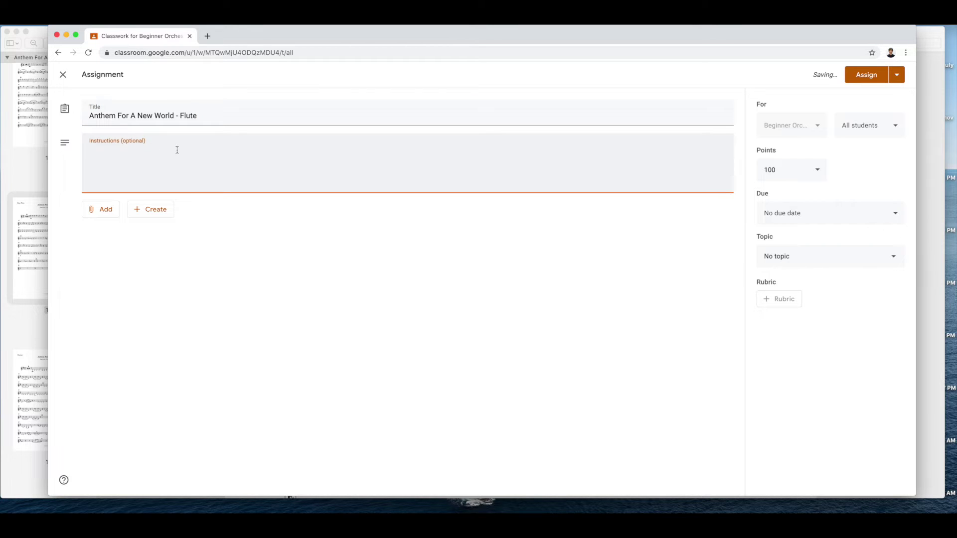
{"action": "type", "text": "Please record you"}
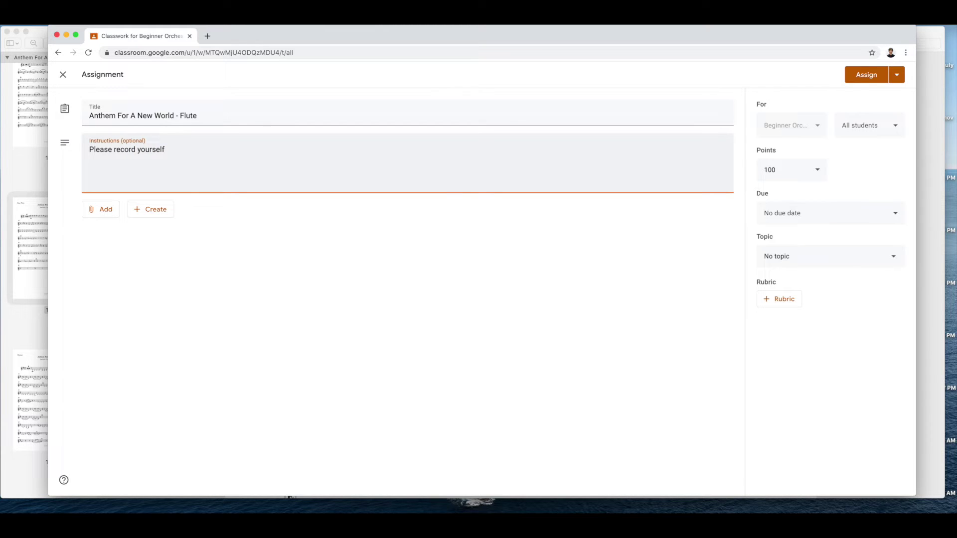
{"action": "type", "text": "rself performing your part along with "}
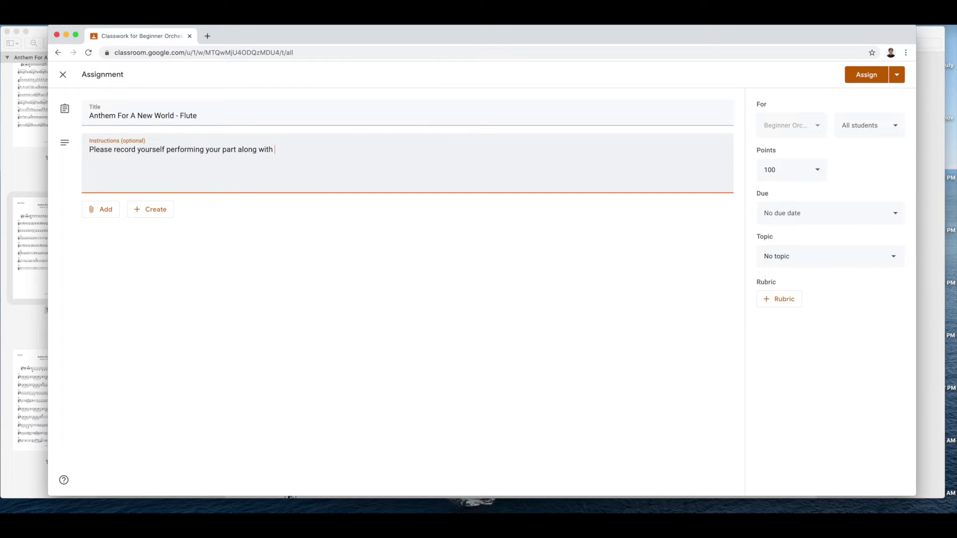
{"action": "type", "text": "the guide track provide. Upload the "}
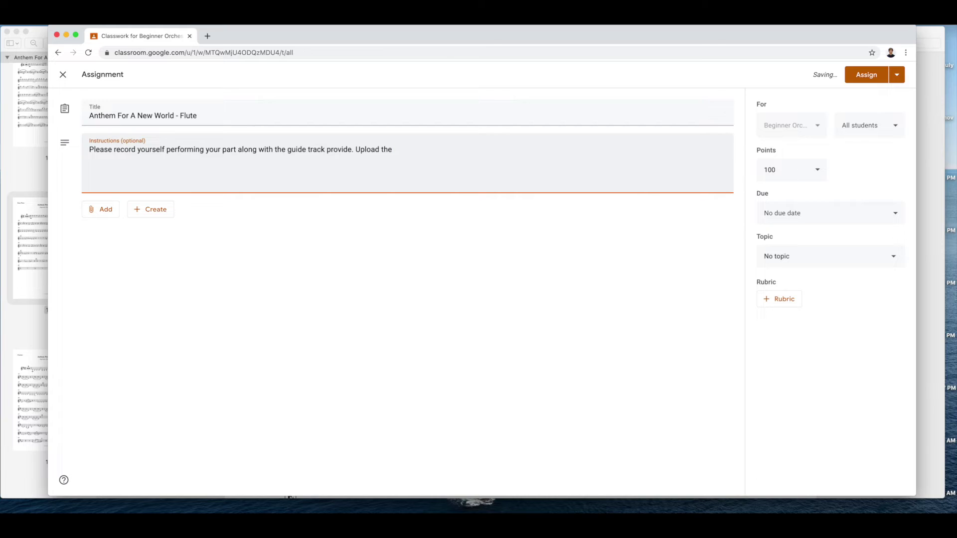
{"action": "type", "text": "video tiothis assignment."}
Start attaching a file to the assignment, locate the Finder window, and show the upload area of the file picker
{"action": "left_click", "coordinate": [104, 209]}
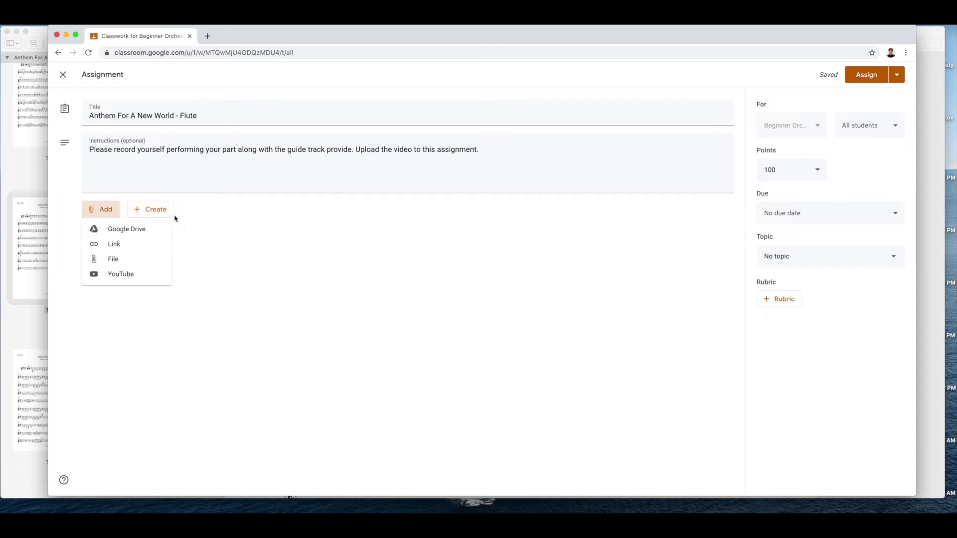
{"action": "left_click", "coordinate": [150, 258]}
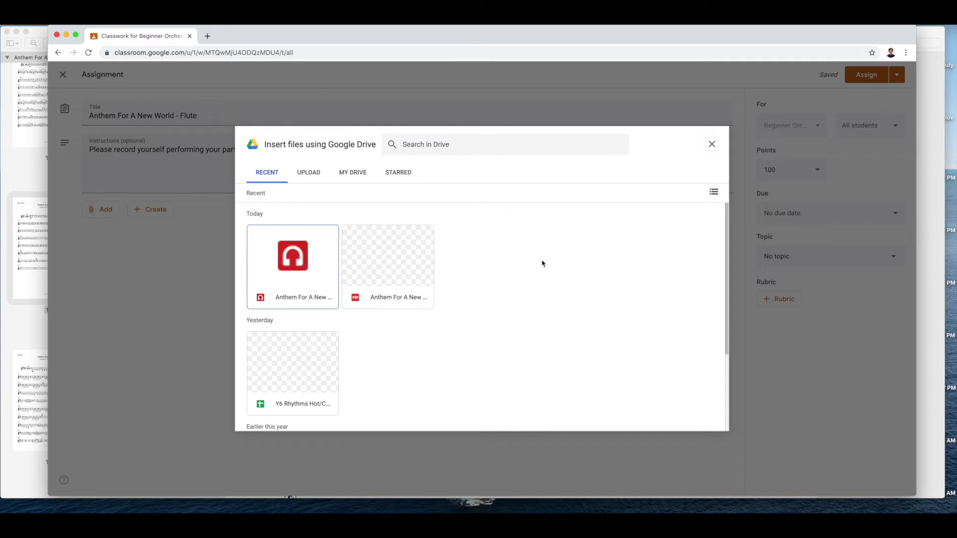
{"action": "key", "text": "super+Tab"}
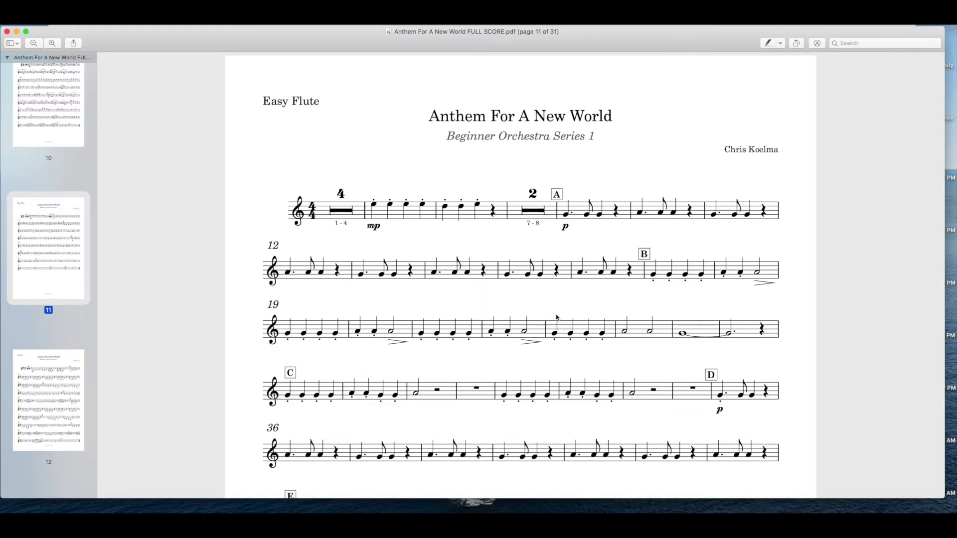
{"action": "key", "text": "ctrl+Up"}
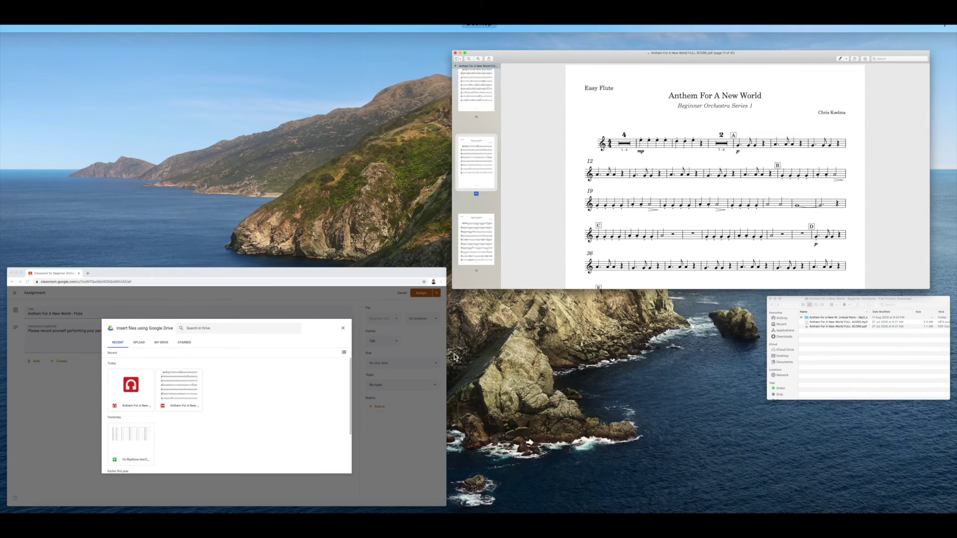
{"action": "left_click", "coordinate": [829, 381]}
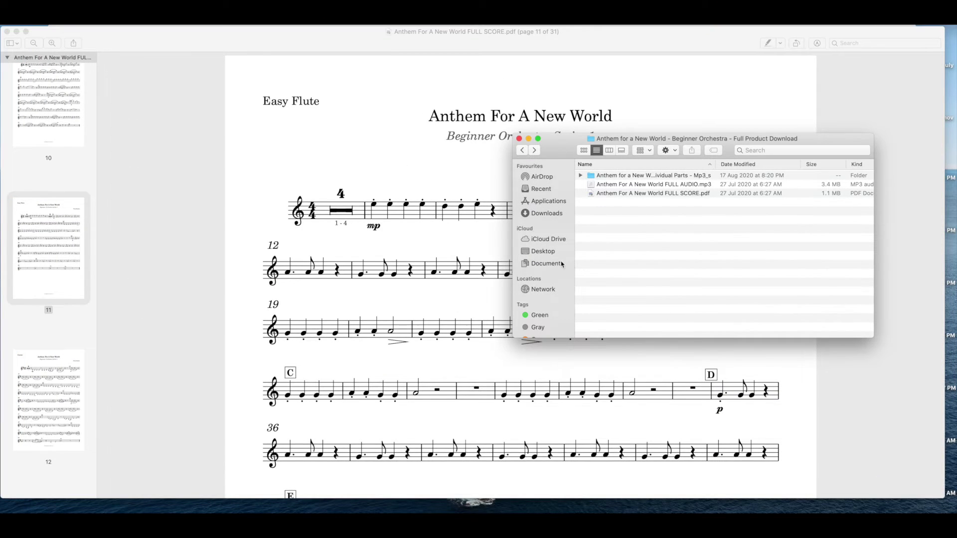
{"action": "key", "text": "super+Tab"}
{"action": "key", "text": "ctrl+Up"}
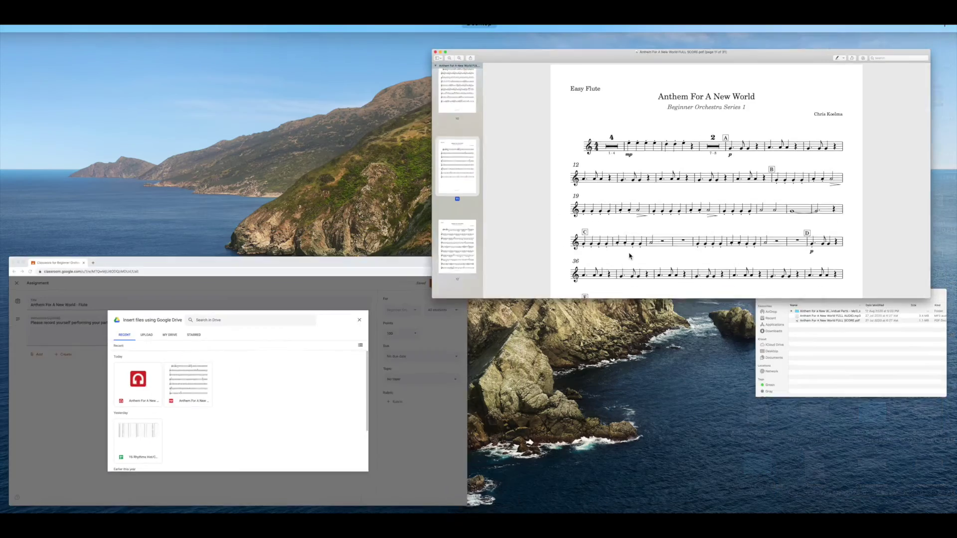
{"action": "left_click", "coordinate": [378, 346]}
{"action": "key", "text": "super+Tab"}
{"action": "key", "text": "super+Tab"}
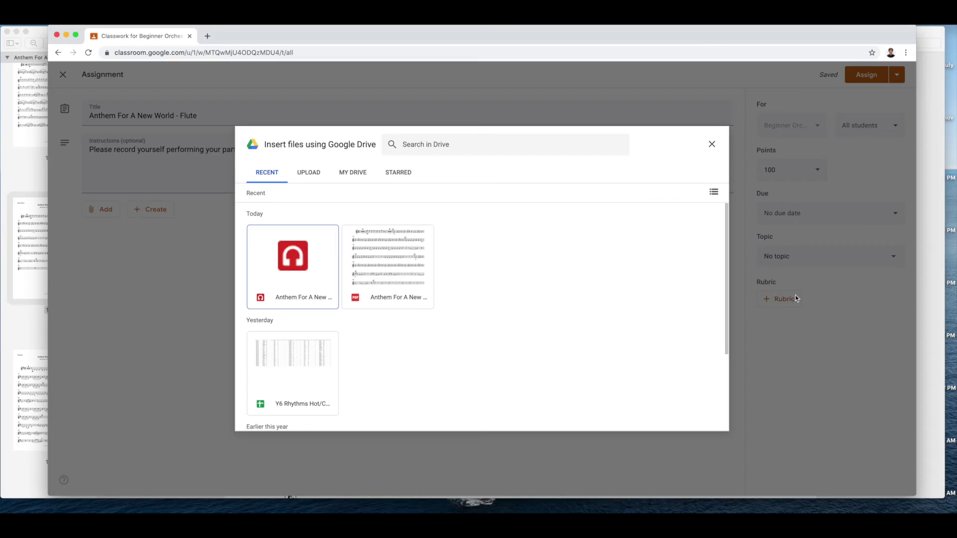
{"action": "key", "text": "ctrl+Up"}
{"action": "left_click", "coordinate": [813, 307]}
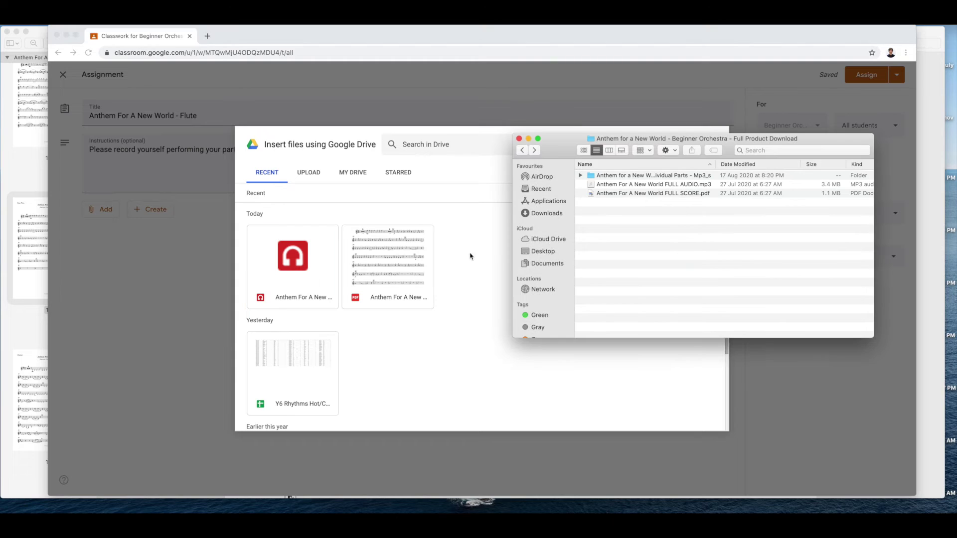
{"action": "left_click", "coordinate": [305, 171]}
{"action": "left_click", "coordinate": [309, 172]}
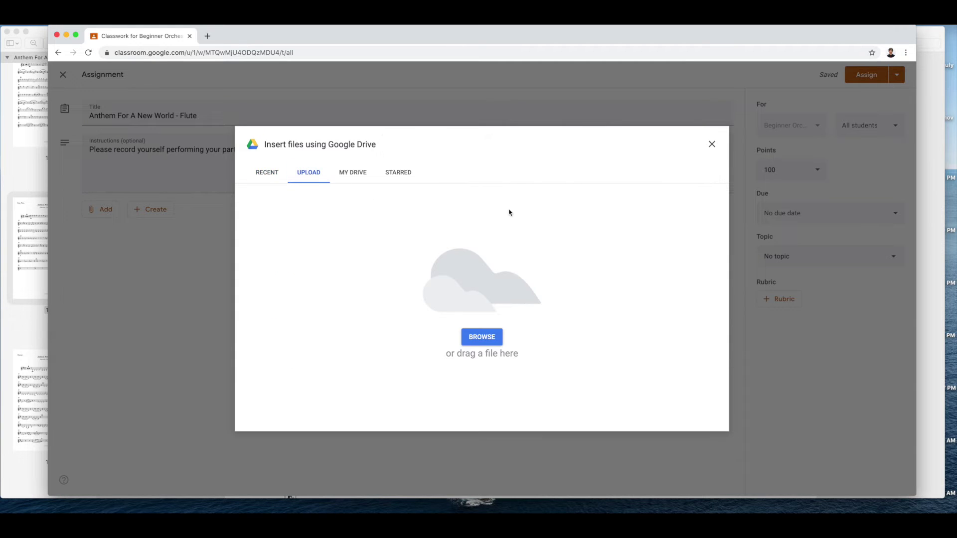
Upload Anthem For A New World Flute 1 from the desktop's Anthem For A New World folder in Finder to the assignment
{"action": "key", "text": "super+Tab"}
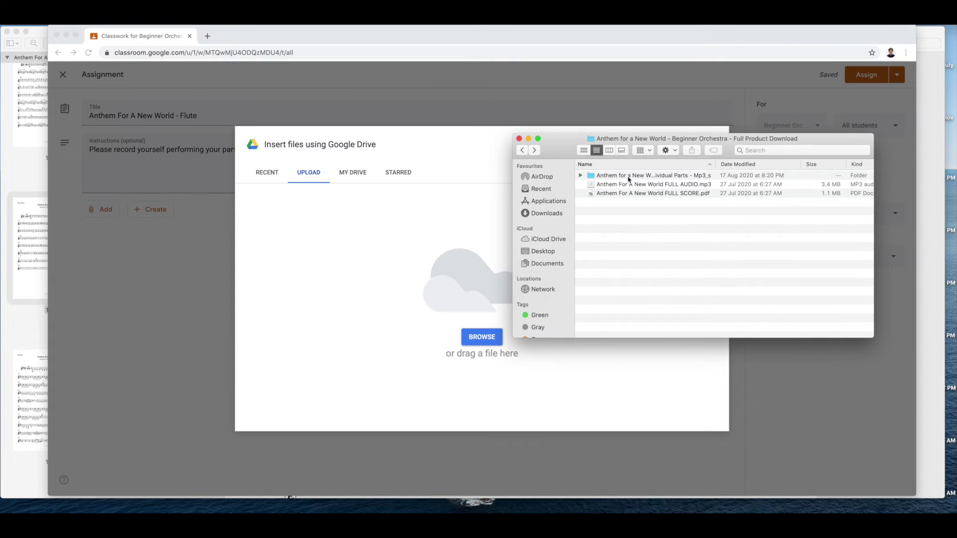
{"action": "left_click", "coordinate": [547, 255]}
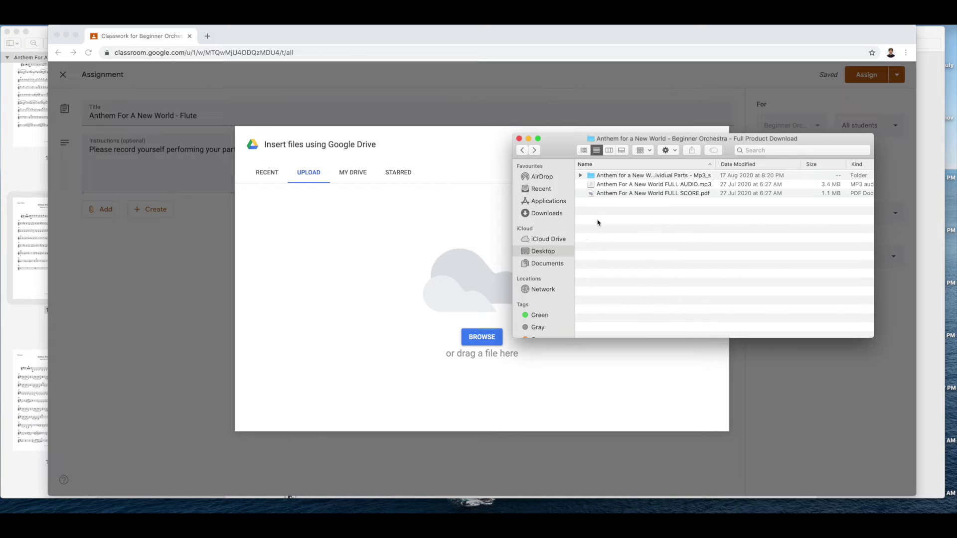
{"action": "left_click", "coordinate": [616, 175]}
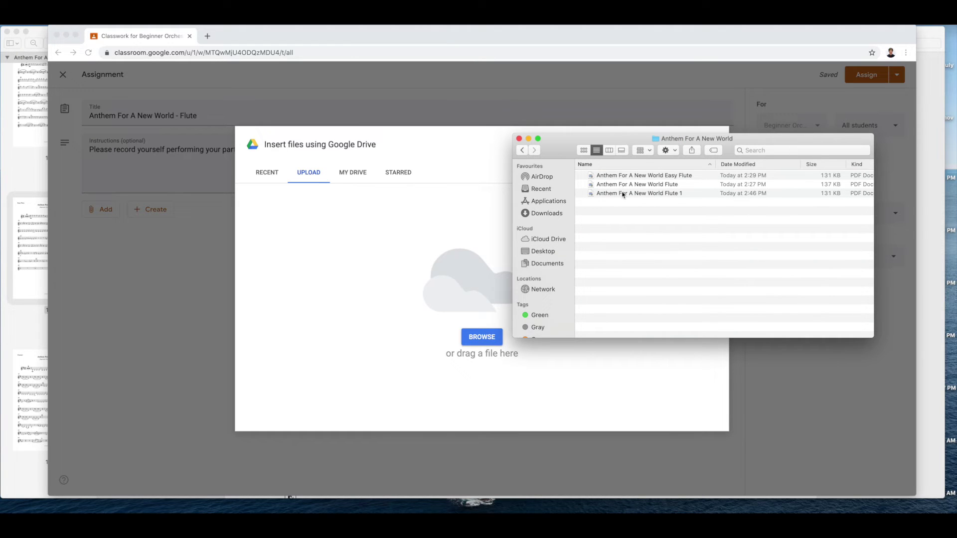
{"action": "left_click", "coordinate": [645, 185]}
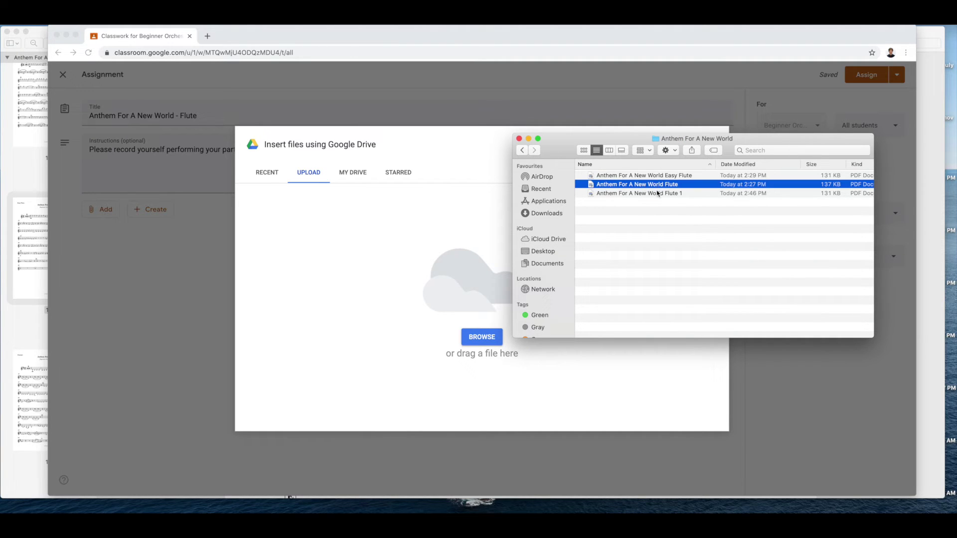
{"action": "left_click", "coordinate": [662, 195]}
{"action": "left_click_drag", "start_coordinate": [668, 195], "coordinate": [480, 253]}
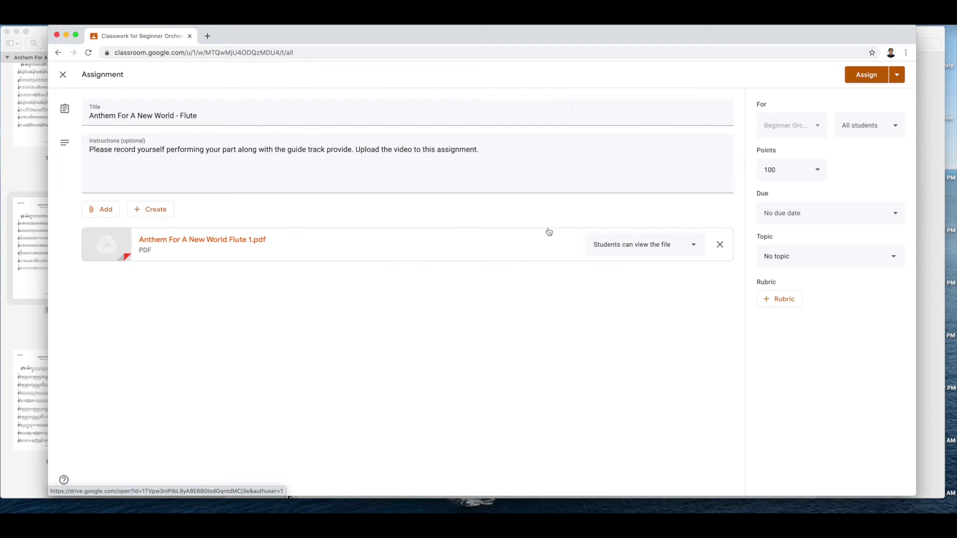
In Finder, locate Anthem For A New World - Flute.mp3 in the Individual Parts - Mp3_s folder within the downloaded product folder and select it
{"action": "key", "text": "ctrl+Up"}
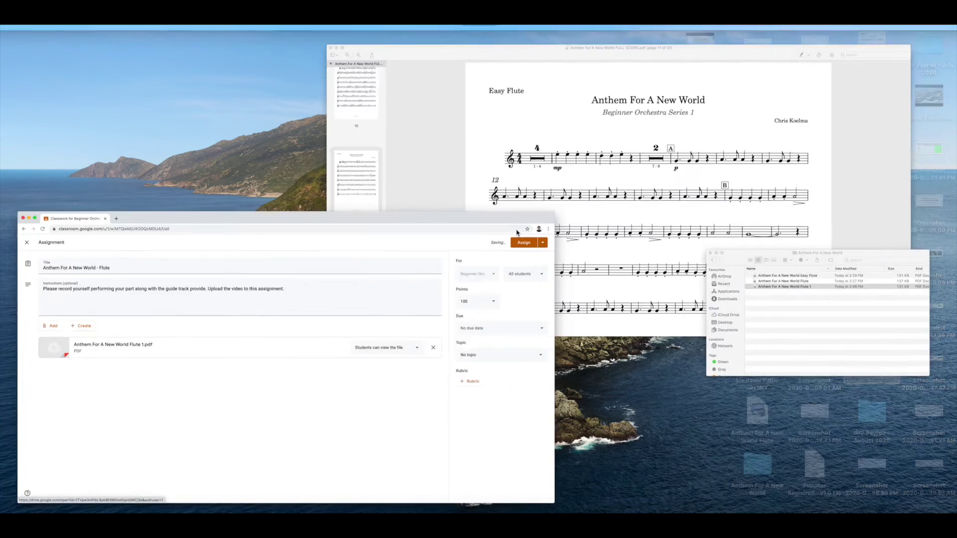
{"action": "left_click", "coordinate": [803, 310]}
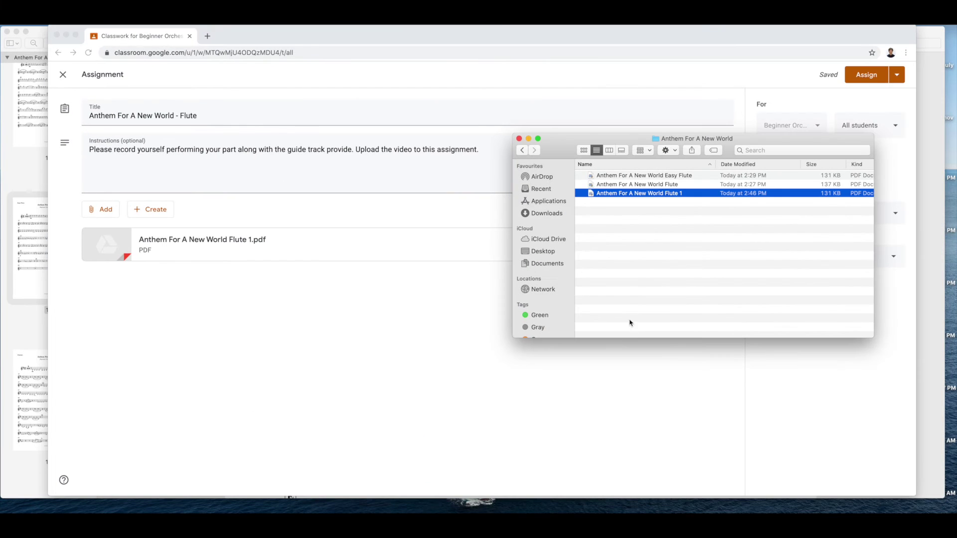
{"action": "left_click", "coordinate": [546, 252]}
{"action": "double_click", "coordinate": [615, 175]}
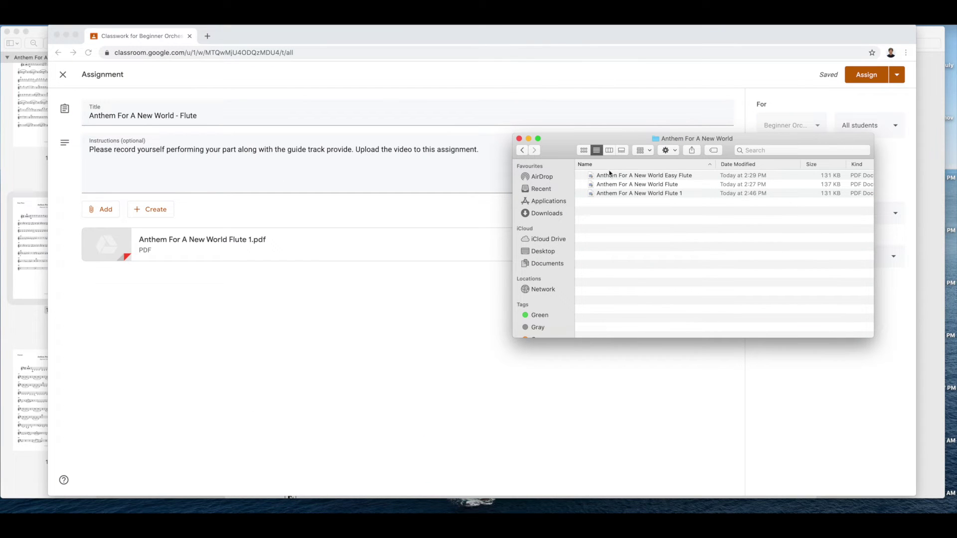
{"action": "left_click", "coordinate": [522, 151]}
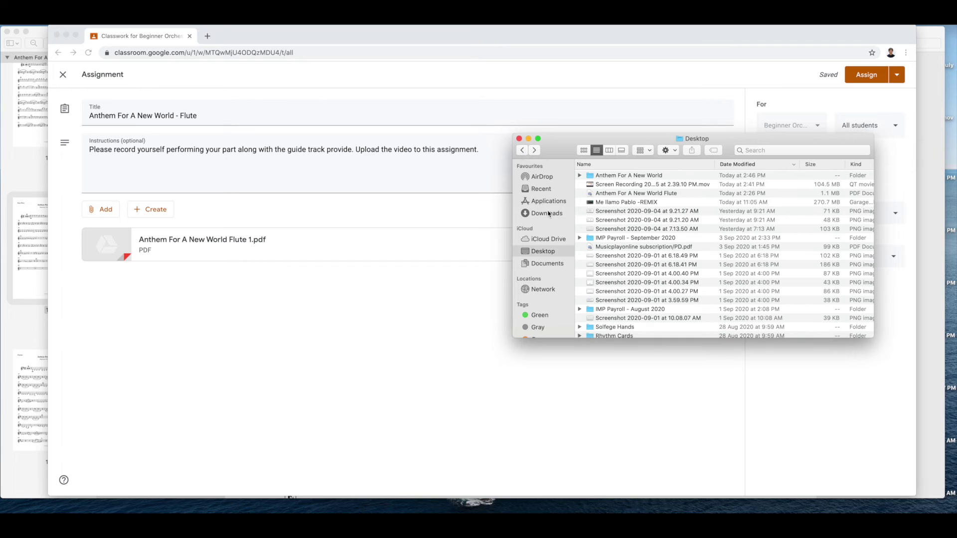
{"action": "left_click", "coordinate": [547, 213]}
{"action": "double_click", "coordinate": [607, 174]}
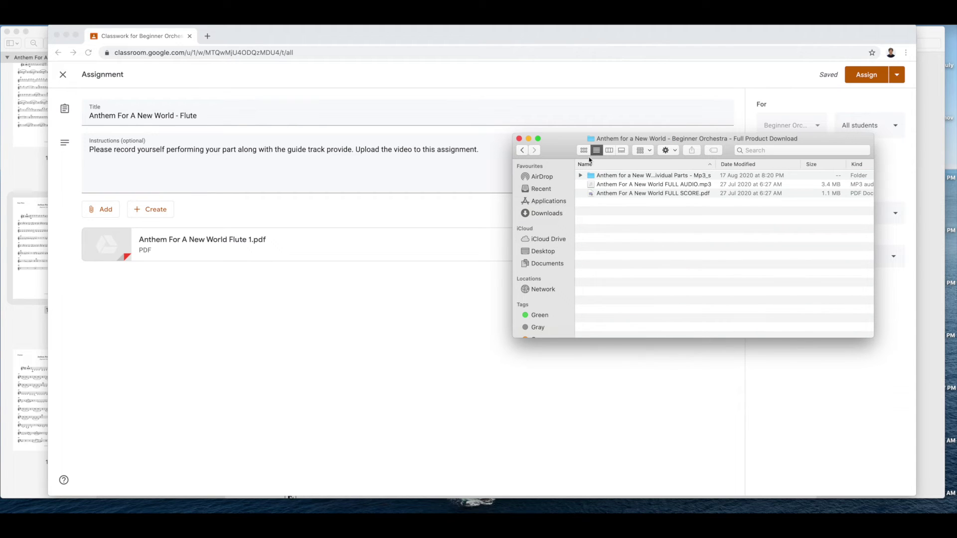
{"action": "double_click", "coordinate": [631, 175]}
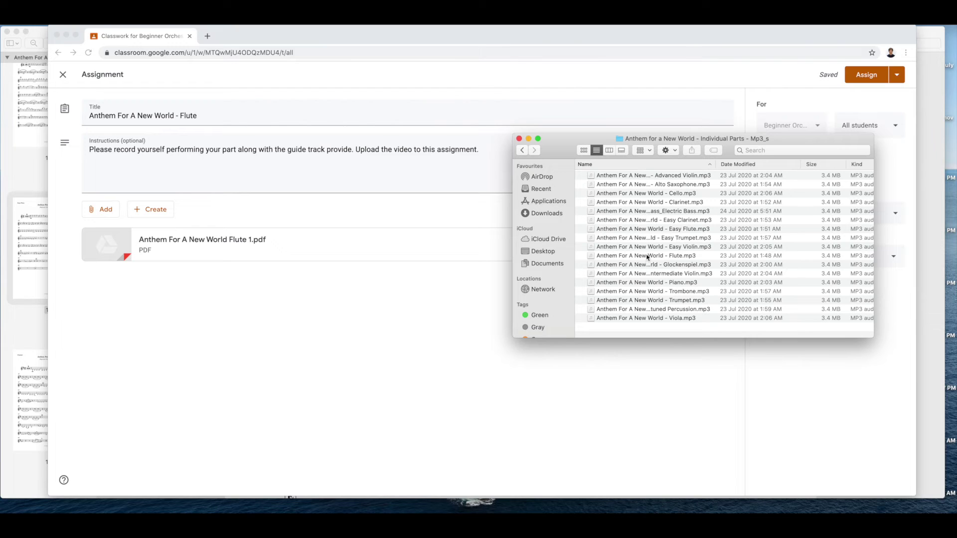
{"action": "left_click", "coordinate": [669, 257]}
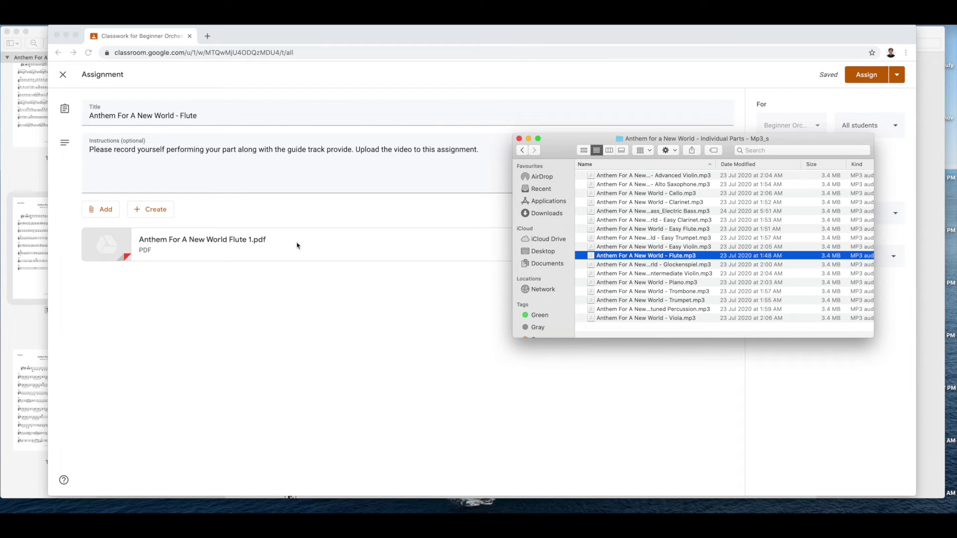
Switch to Chrome and upload Anthem For A New World - Flute.mp3 from Finder as a second assignment attachment
{"action": "left_click", "coordinate": [113, 210]}
{"action": "left_click", "coordinate": [113, 210]}
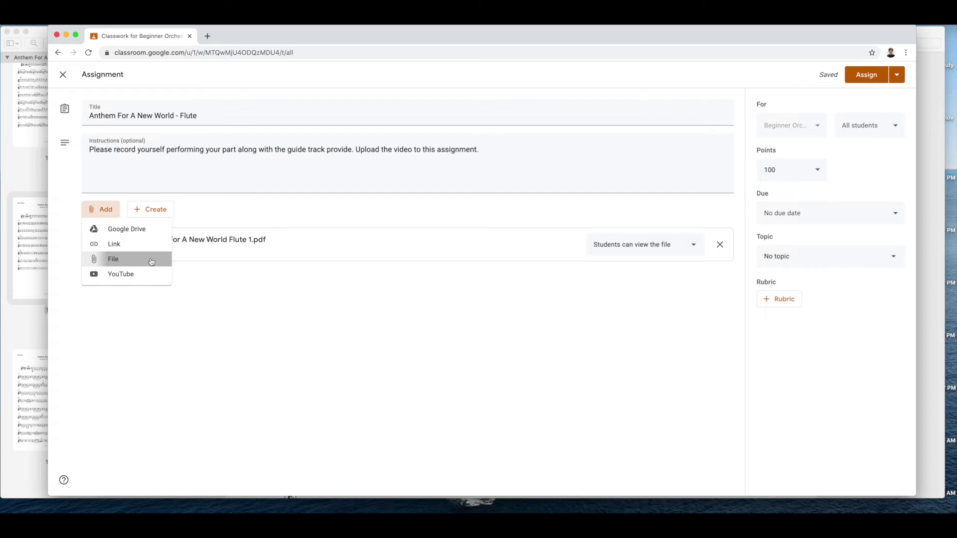
{"action": "left_click", "coordinate": [144, 258]}
{"action": "key", "text": "super+Tab"}
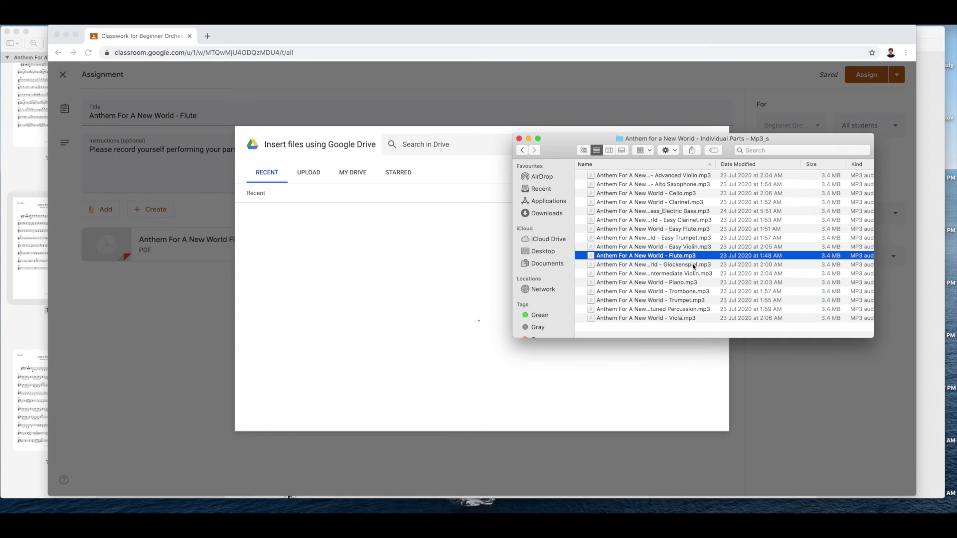
{"action": "key", "text": "super+Tab"}
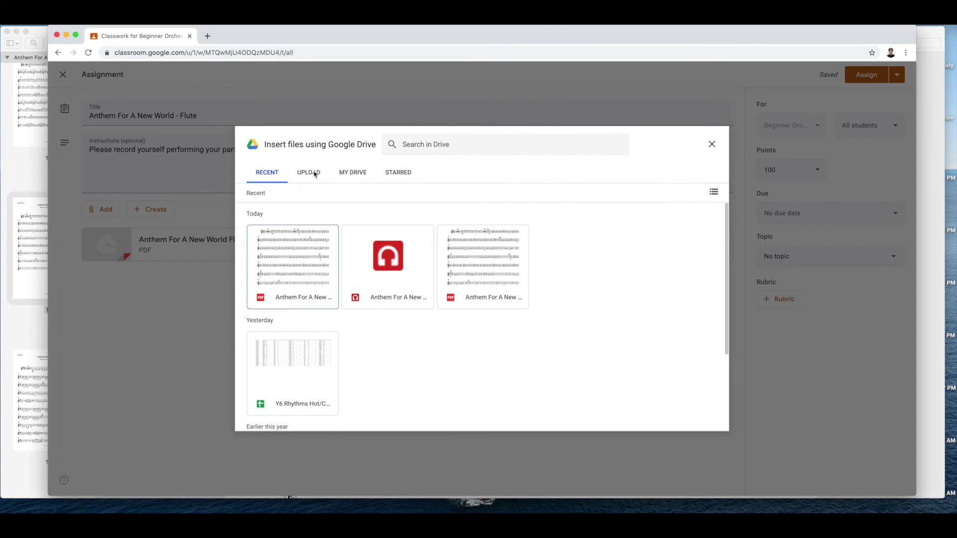
{"action": "left_click", "coordinate": [314, 172]}
{"action": "key", "text": "super+Tab"}
{"action": "left_click_drag", "start_coordinate": [683, 257], "coordinate": [479, 272]}
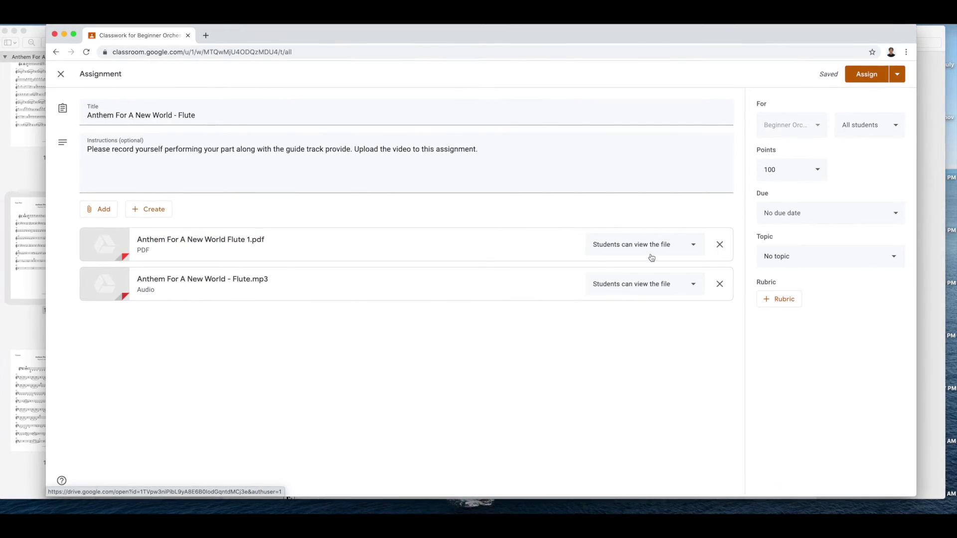
Set the flute PDF to make a copy for each student and the assignment's points to Unmarked
{"action": "left_click", "coordinate": [692, 244]}
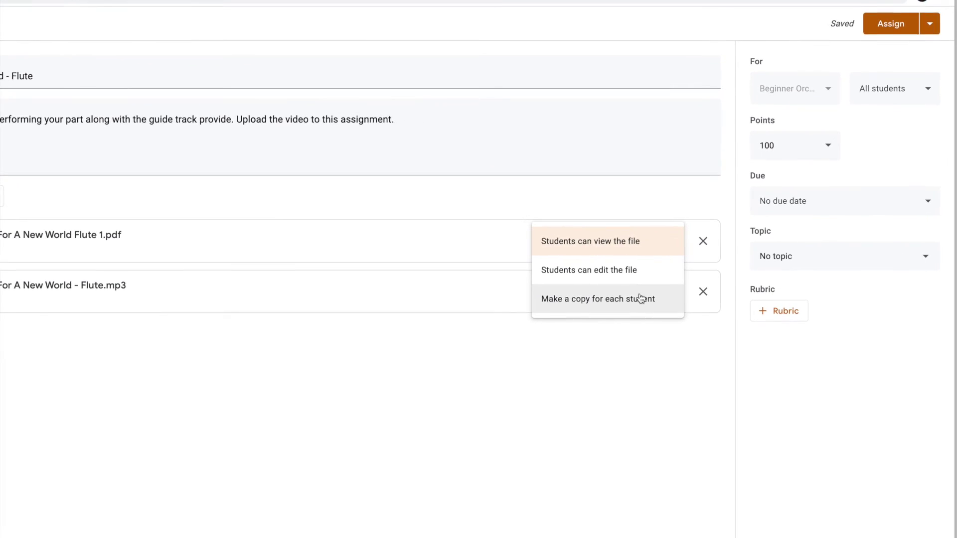
{"action": "left_click", "coordinate": [631, 301]}
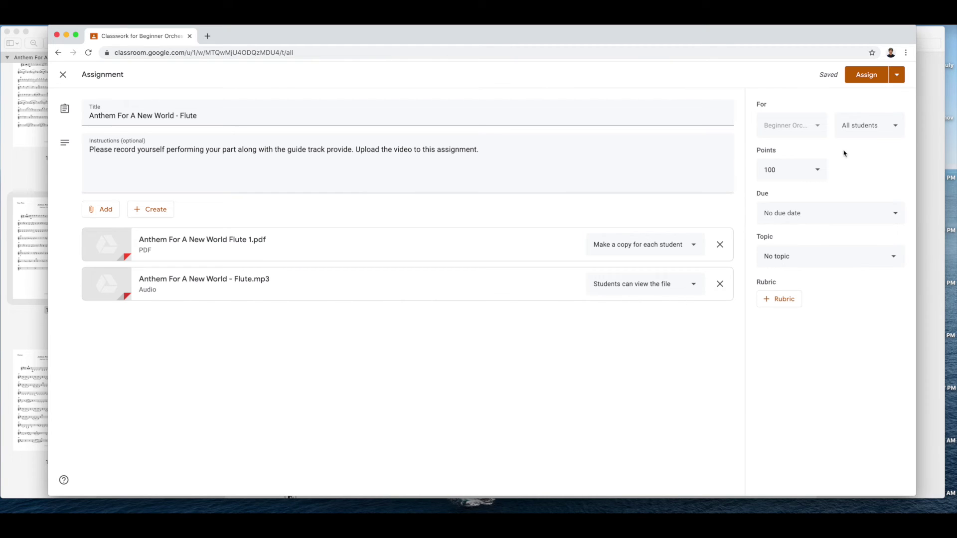
{"action": "left_click", "coordinate": [817, 172]}
{"action": "left_click", "coordinate": [778, 192]}
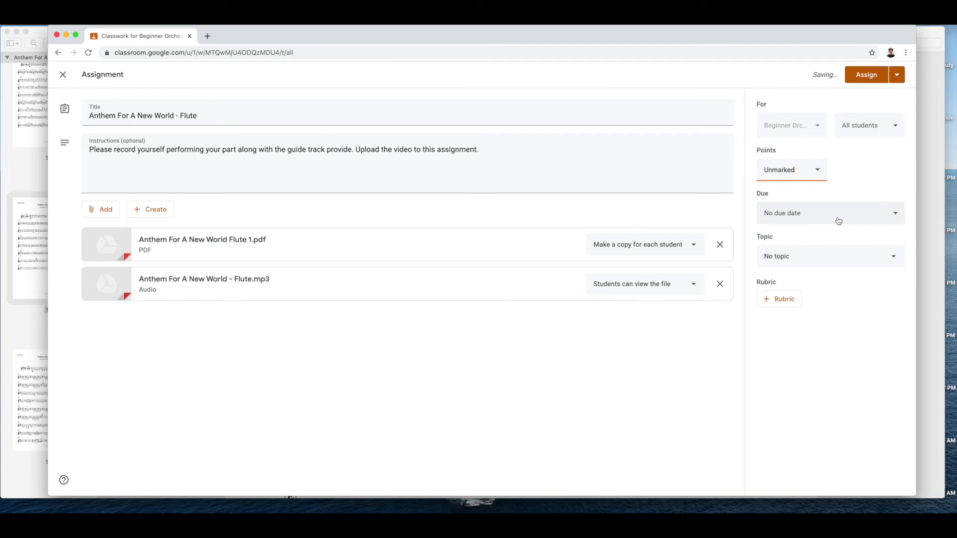
Create the topic "Anthem For A New World" for the assignment
{"action": "left_click", "coordinate": [809, 257]}
{"action": "left_click", "coordinate": [801, 277]}
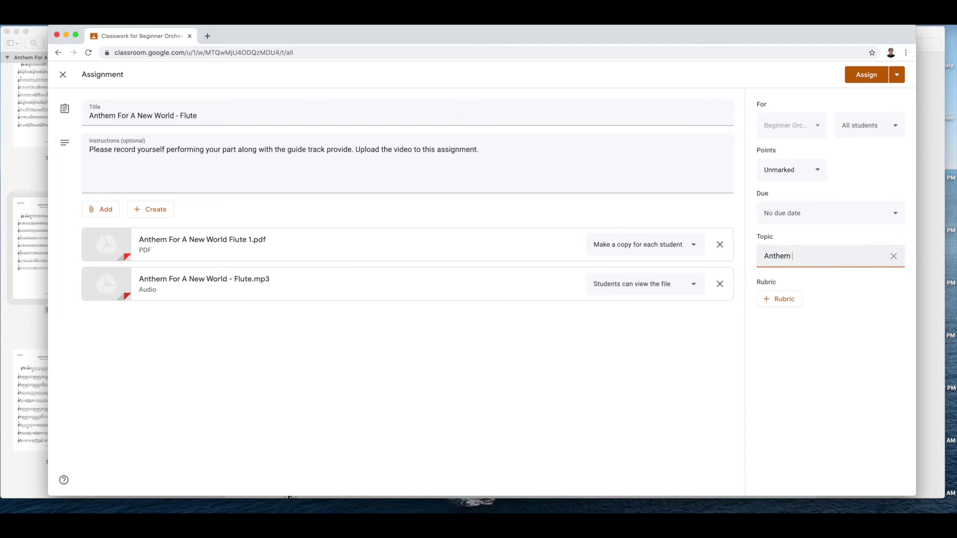
{"action": "type", "text": "Anthem For A New World"}
{"action": "left_click", "coordinate": [891, 155]}
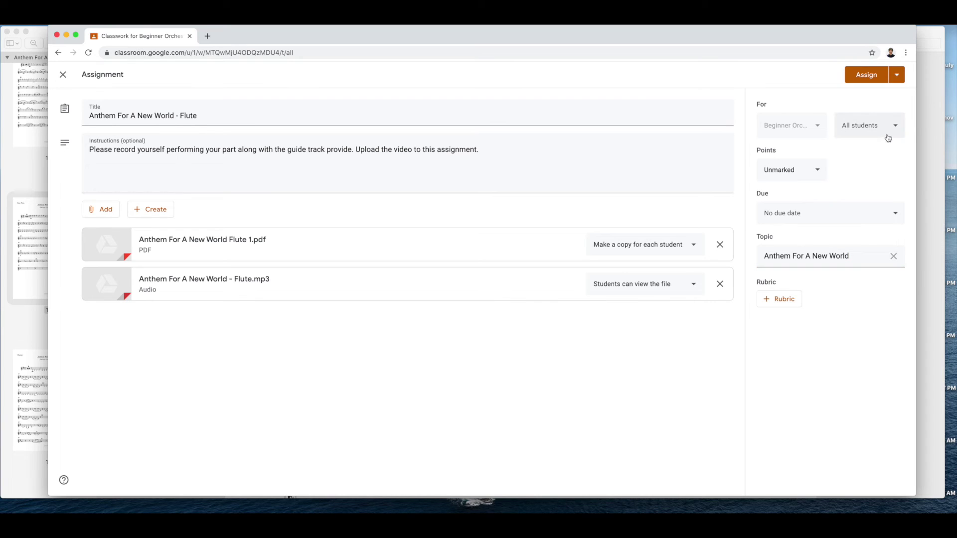
Check which students the assignment can be given to, leaving the selection on All students
{"action": "left_click", "coordinate": [890, 132]}
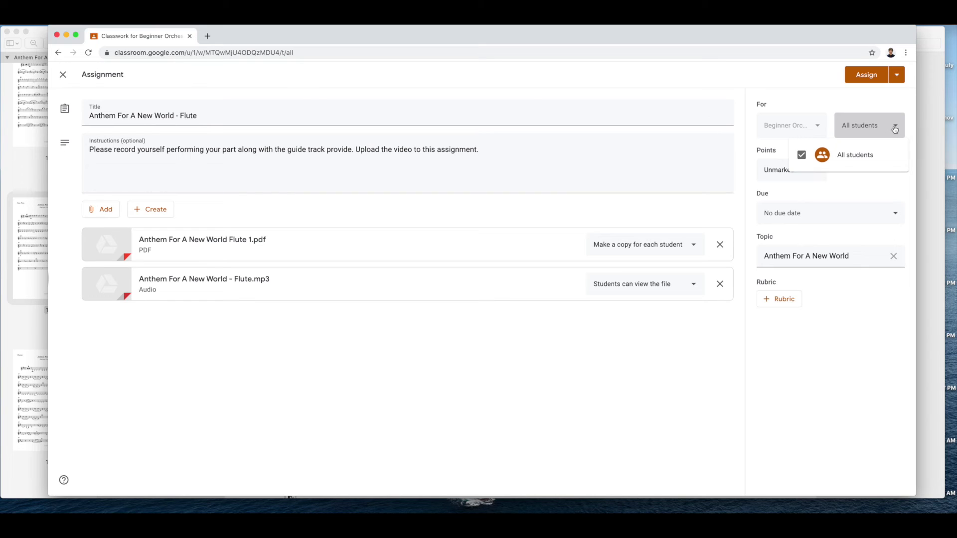
{"action": "left_click", "coordinate": [894, 129]}
{"action": "left_click", "coordinate": [894, 129]}
{"action": "left_click", "coordinate": [893, 128]}
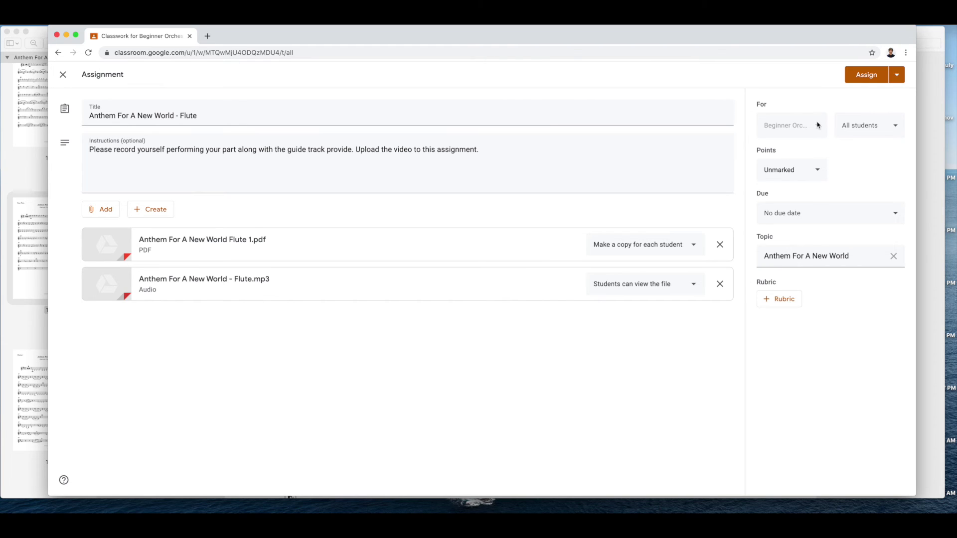
Assign the flute assignment to the class and view its student work page
{"action": "left_click", "coordinate": [864, 79]}
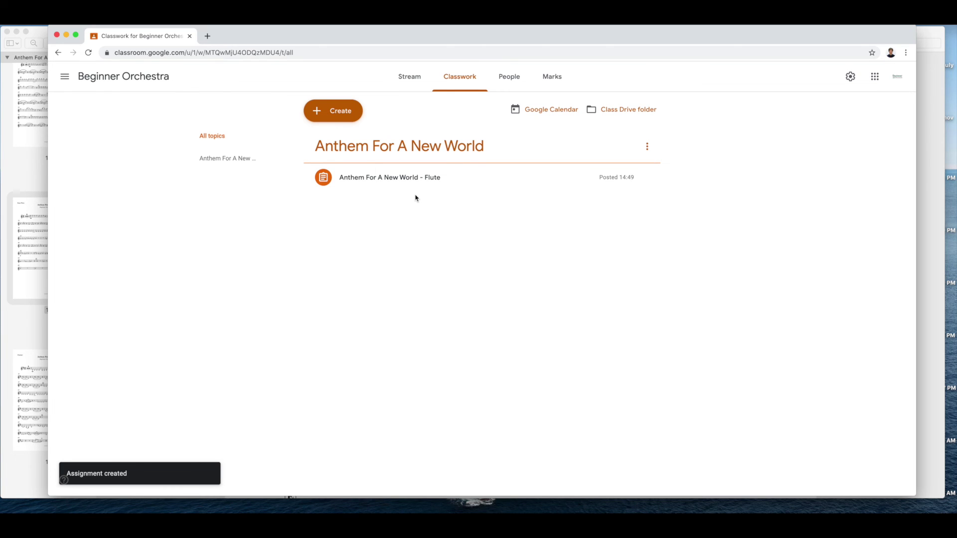
{"action": "left_click", "coordinate": [389, 179]}
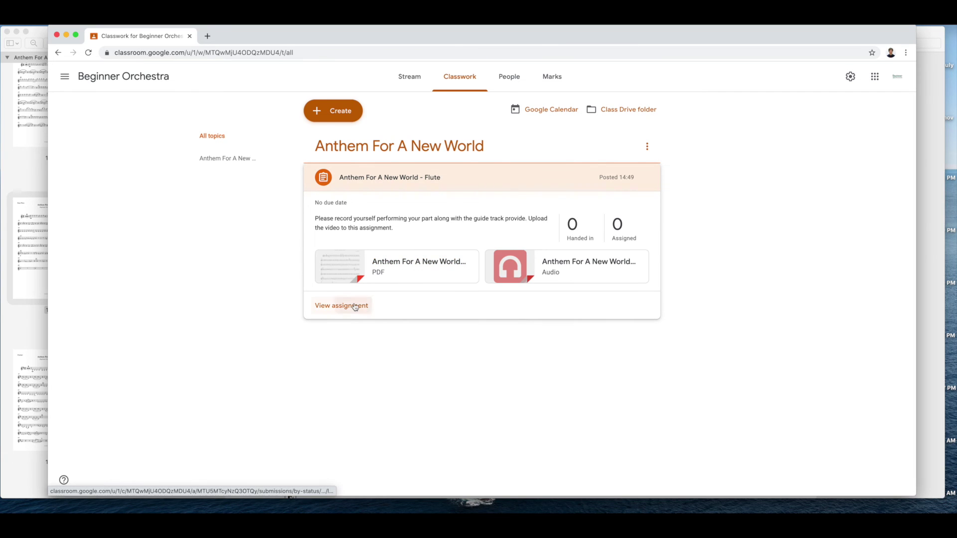
{"action": "left_click", "coordinate": [355, 305]}
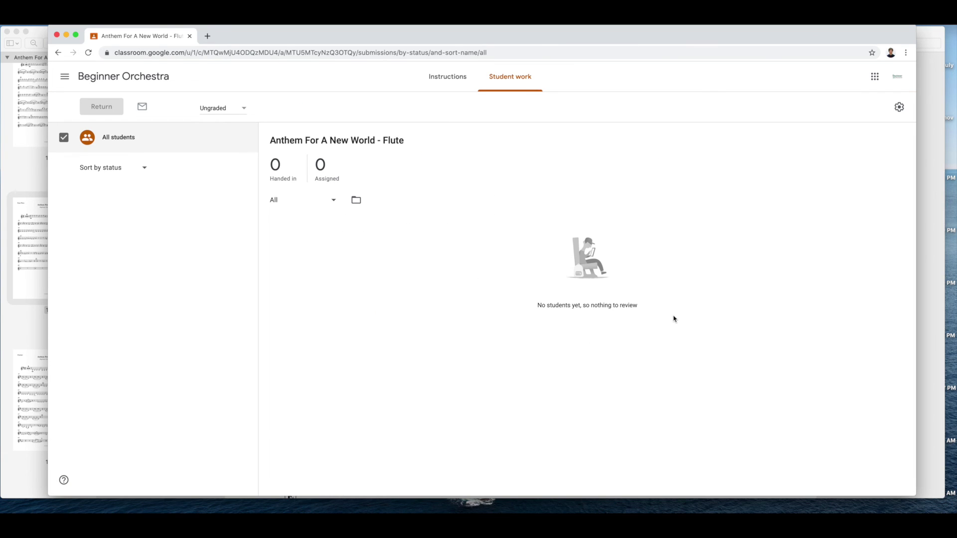